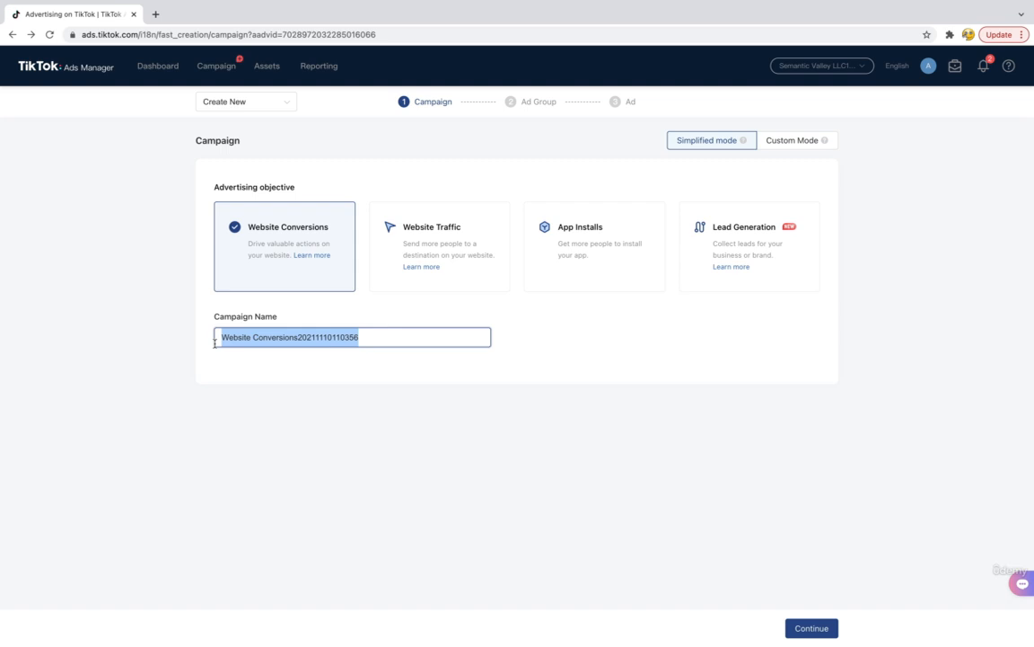
# Name the campaign "Guardians of Souls", set its advertising objective to Website Traffic and continue to the ad group.
pyautogui.write('Guardians of Souls')
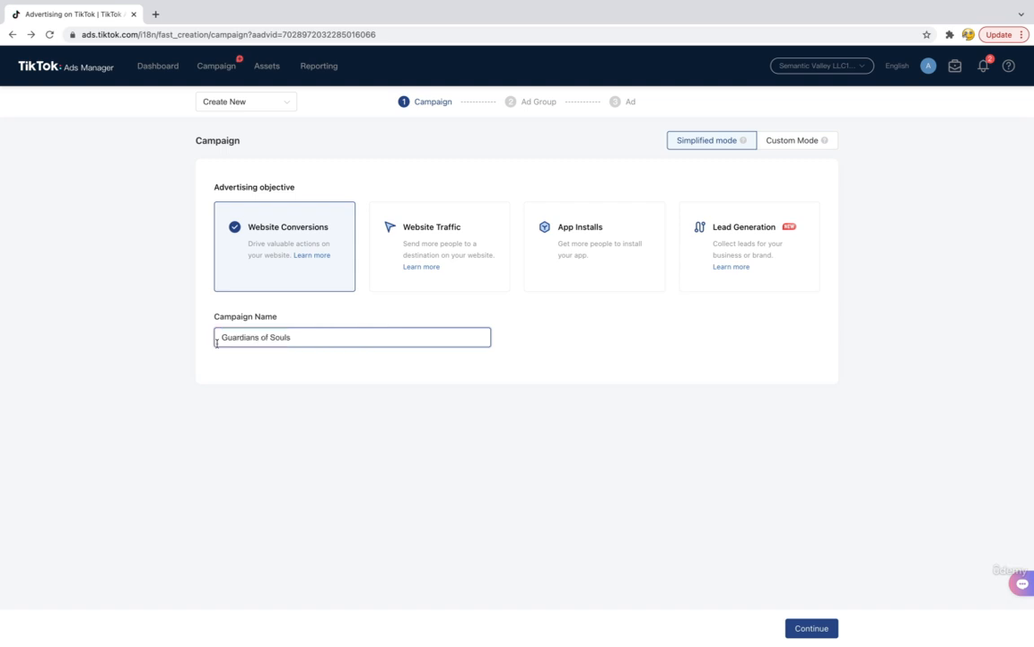
pyautogui.moveTo(297, 337); pyautogui.dragTo(224, 340)
pyautogui.click(230, 338)
pyautogui.hotkey('ctrl', 'a')
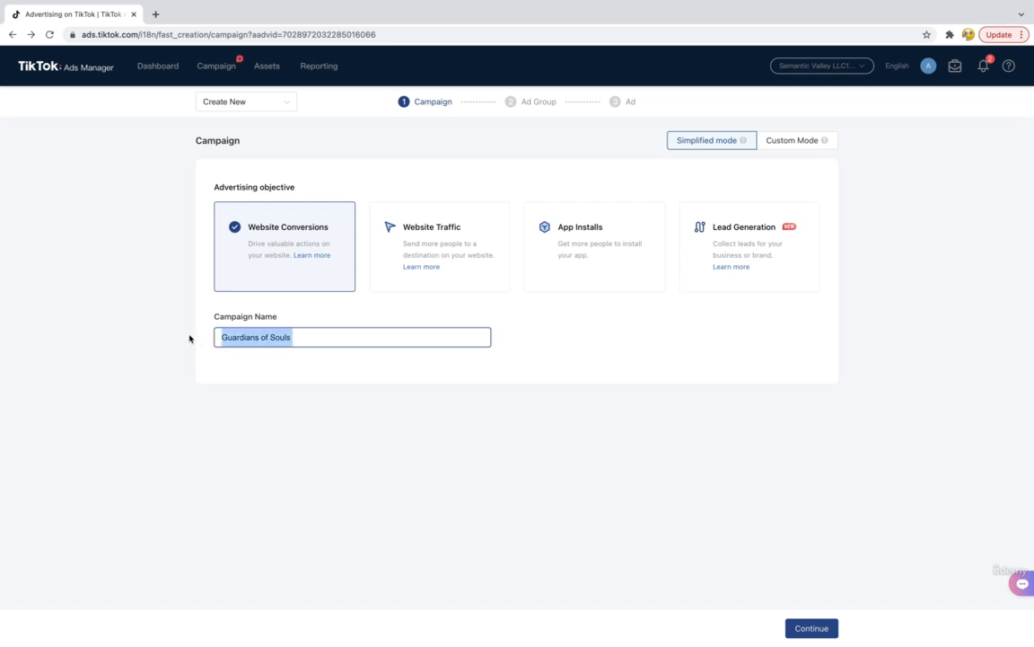
pyautogui.click(245, 337)
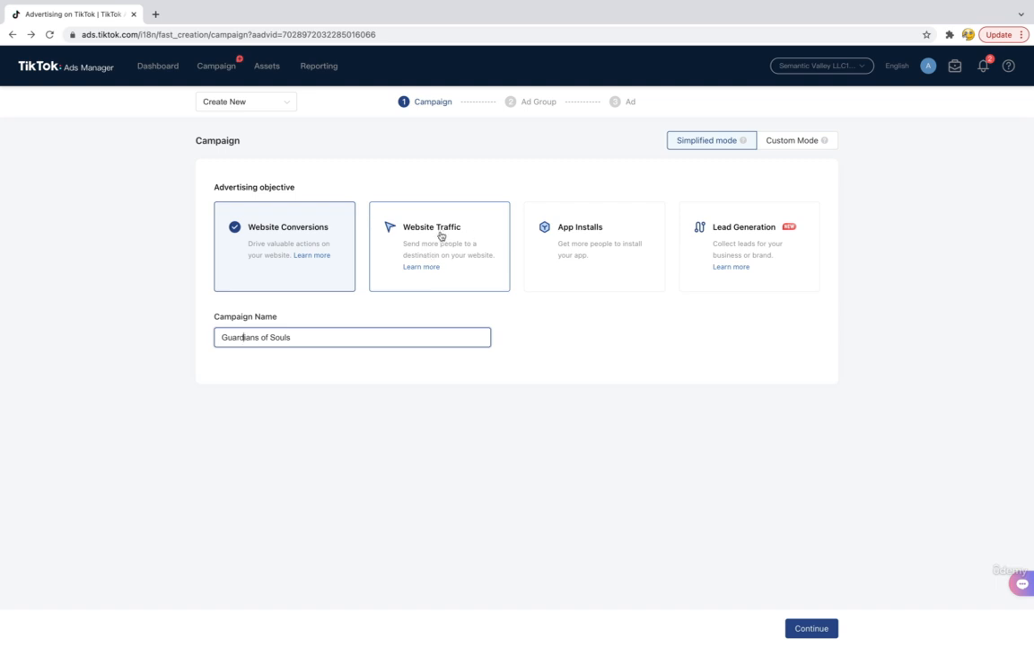
pyautogui.click(440, 235)
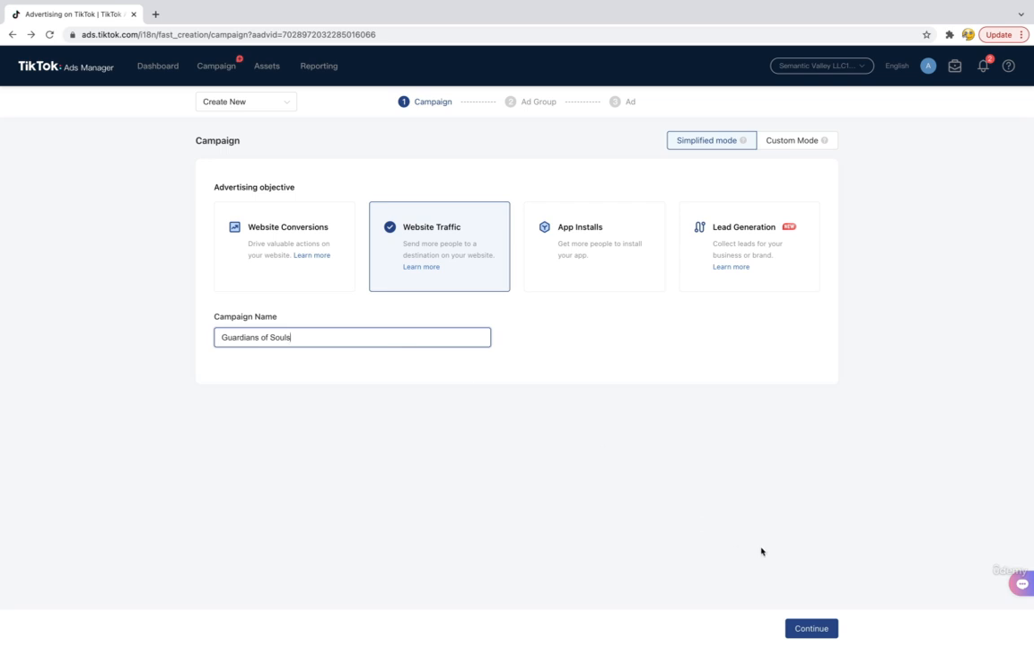
pyautogui.click(813, 629)
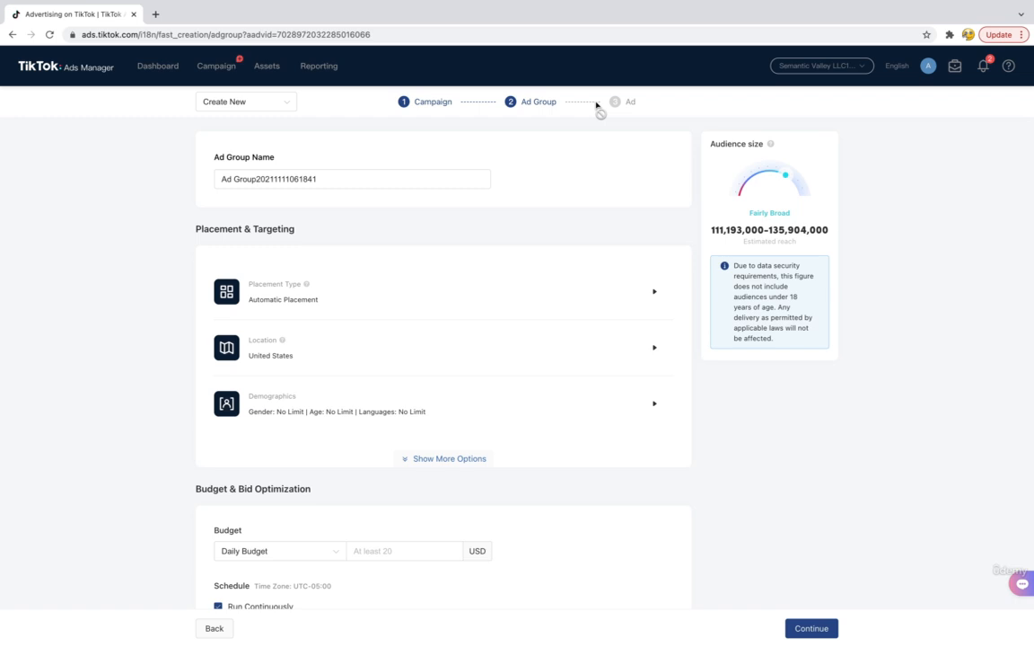
# Rename the ad group as "First ad group".
pyautogui.click(395, 181)
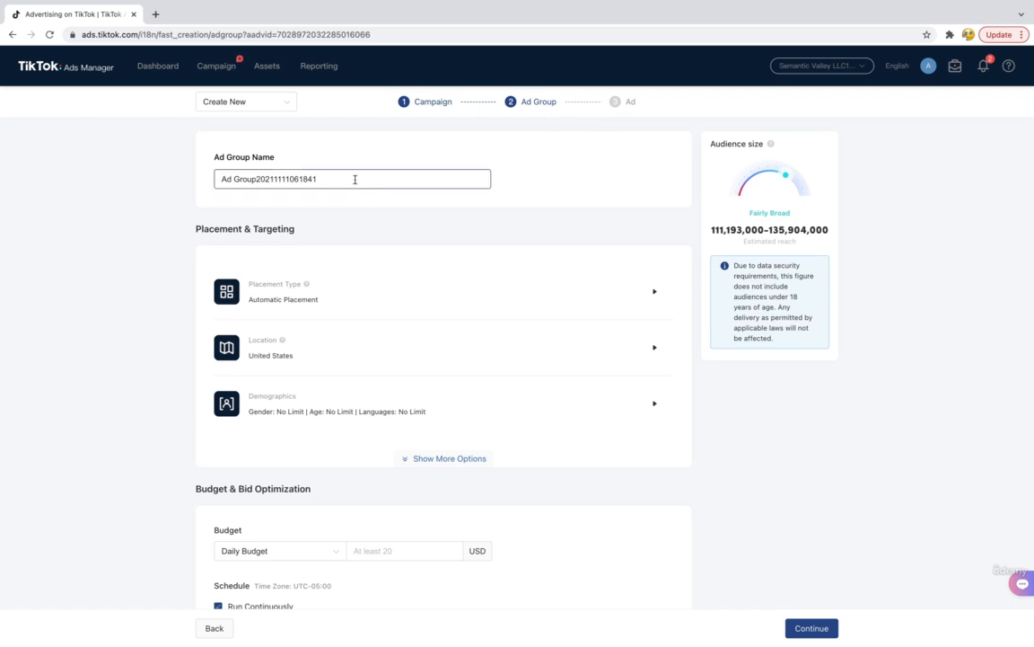
pyautogui.tripleClick(355, 180)
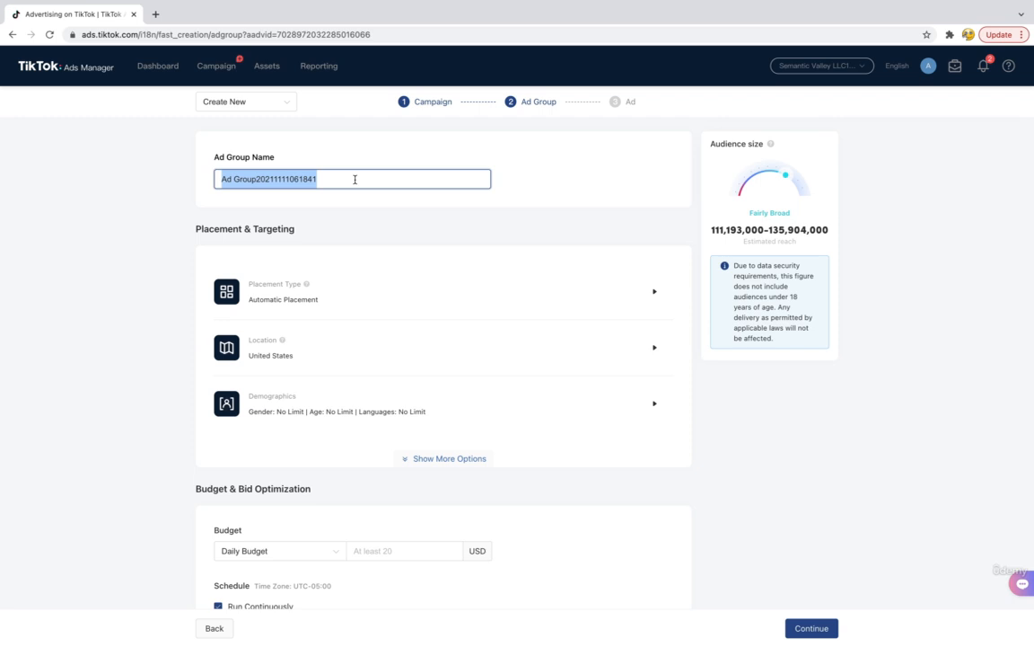
pyautogui.write('First ad group')
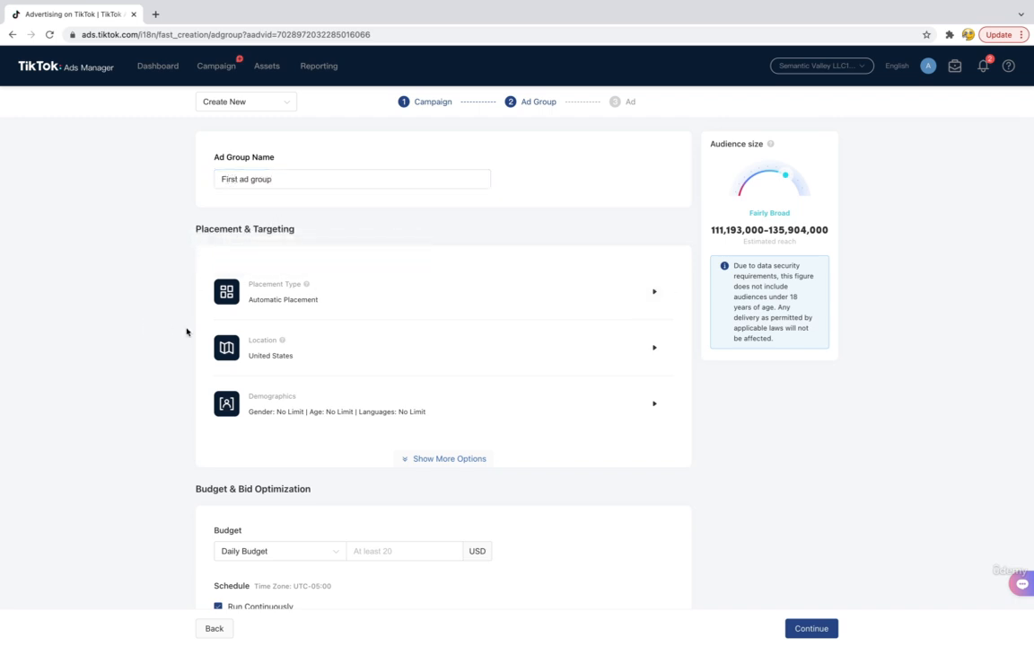
# Switch the placement type to manual selection and keep only TikTok, excluding News Feed App Series, Helo and Pangle.
pyautogui.scroll(-1, 187, 331)
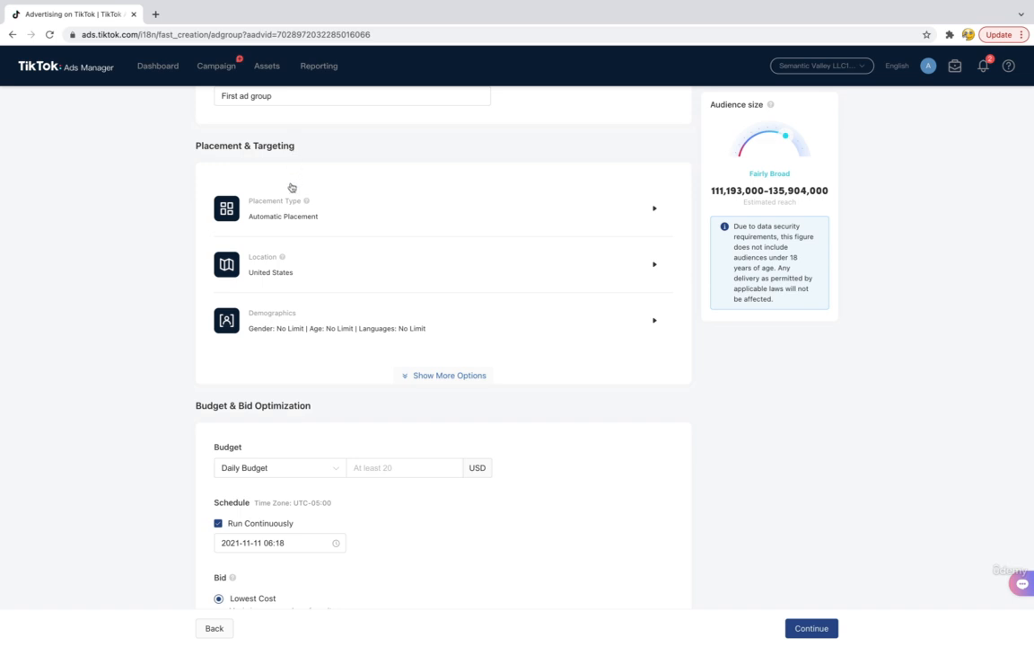
pyautogui.moveTo(308, 204)
pyautogui.click(654, 208)
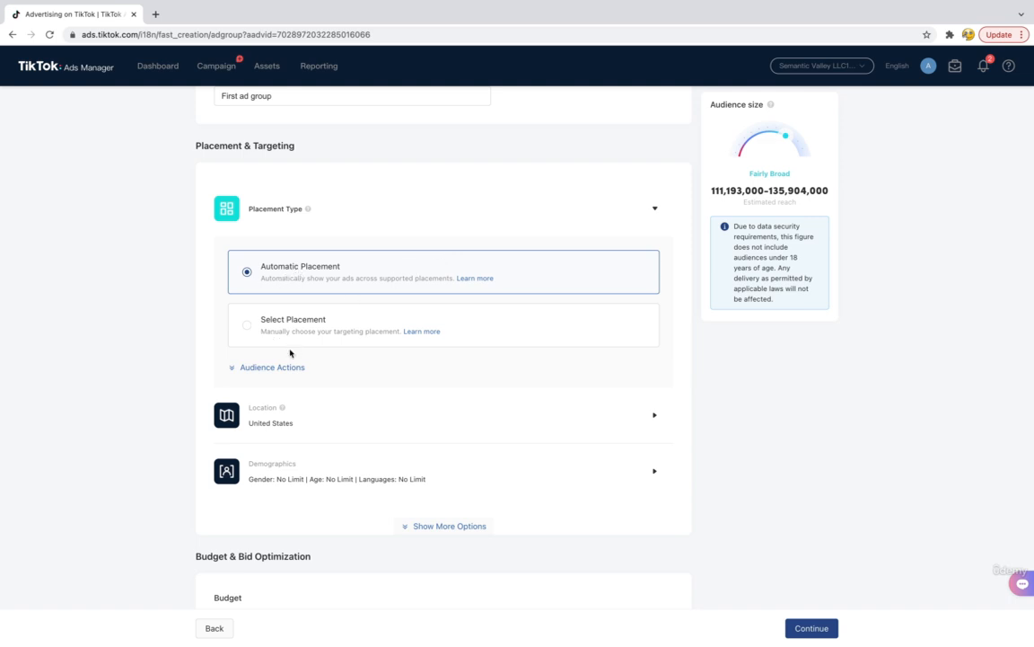
pyautogui.click(248, 326)
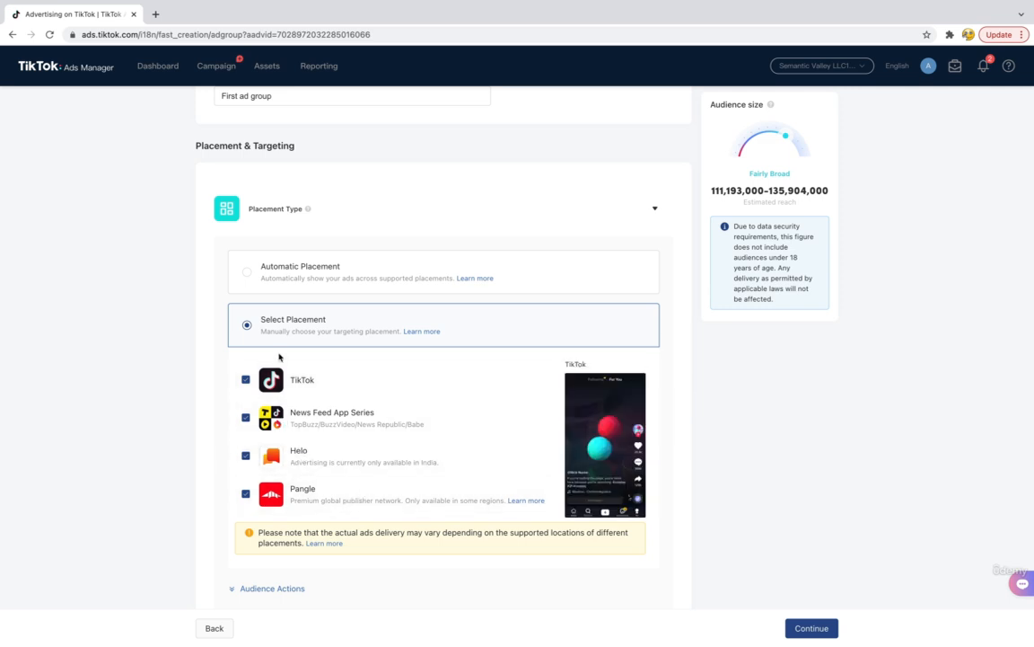
pyautogui.click(246, 456)
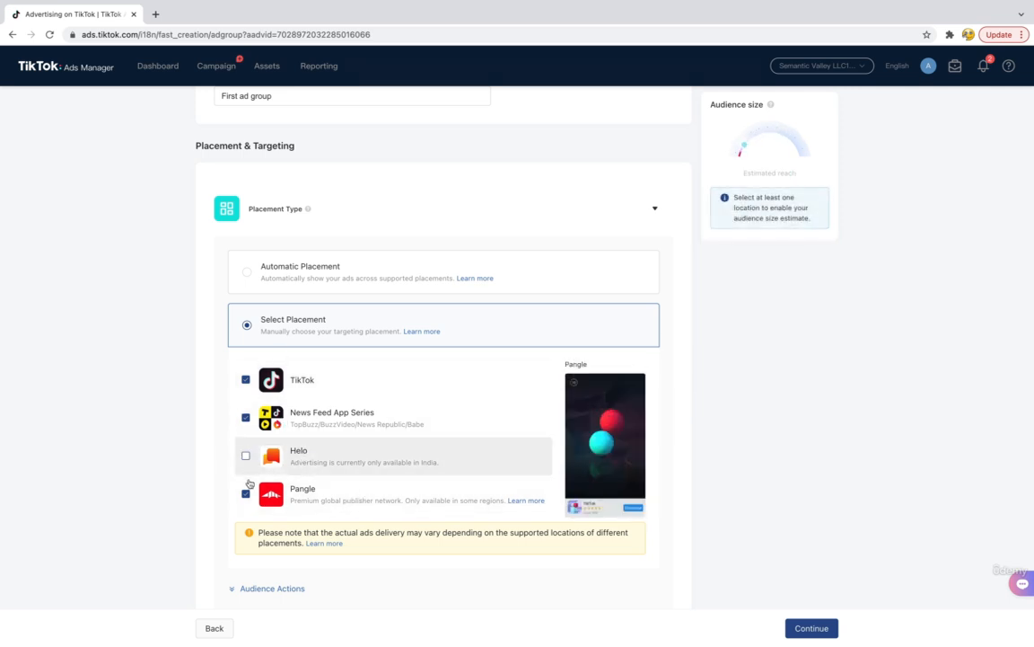
pyautogui.click(246, 493)
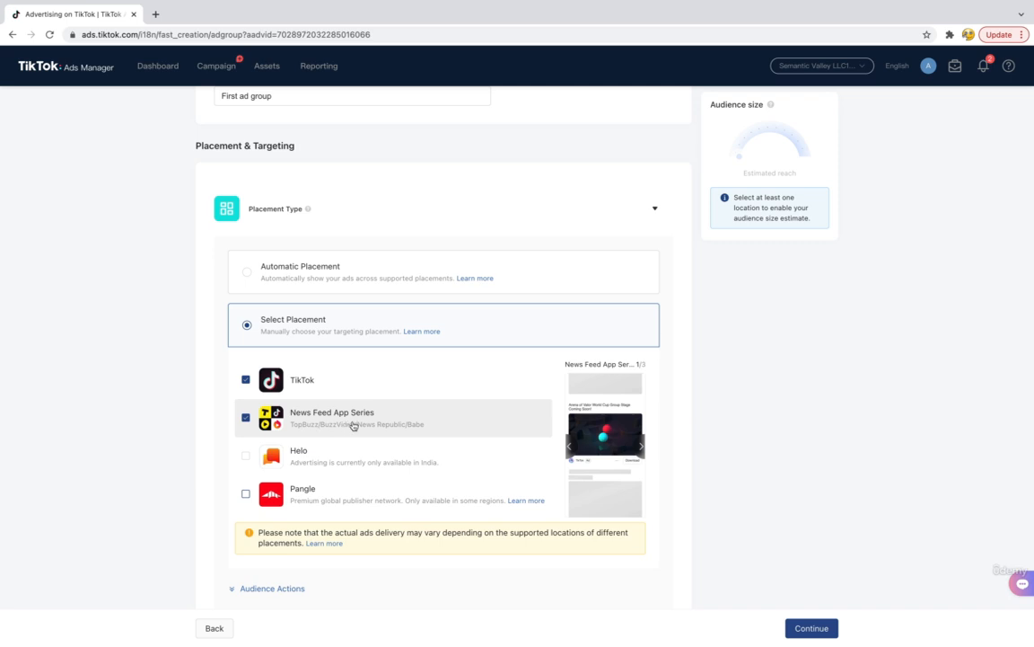
pyautogui.click(245, 417)
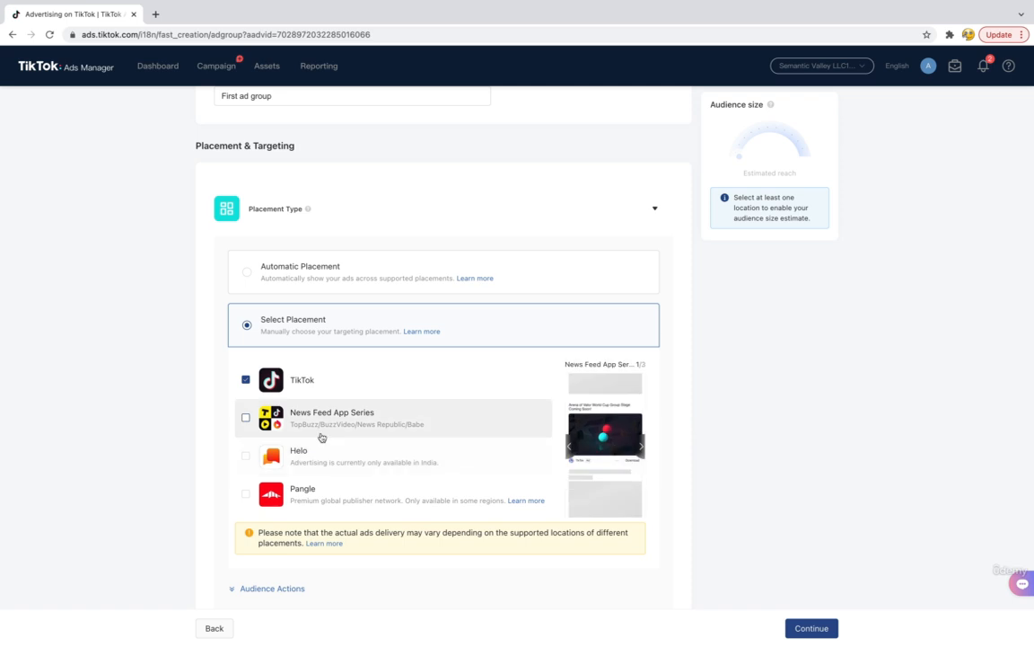
pyautogui.click(653, 214)
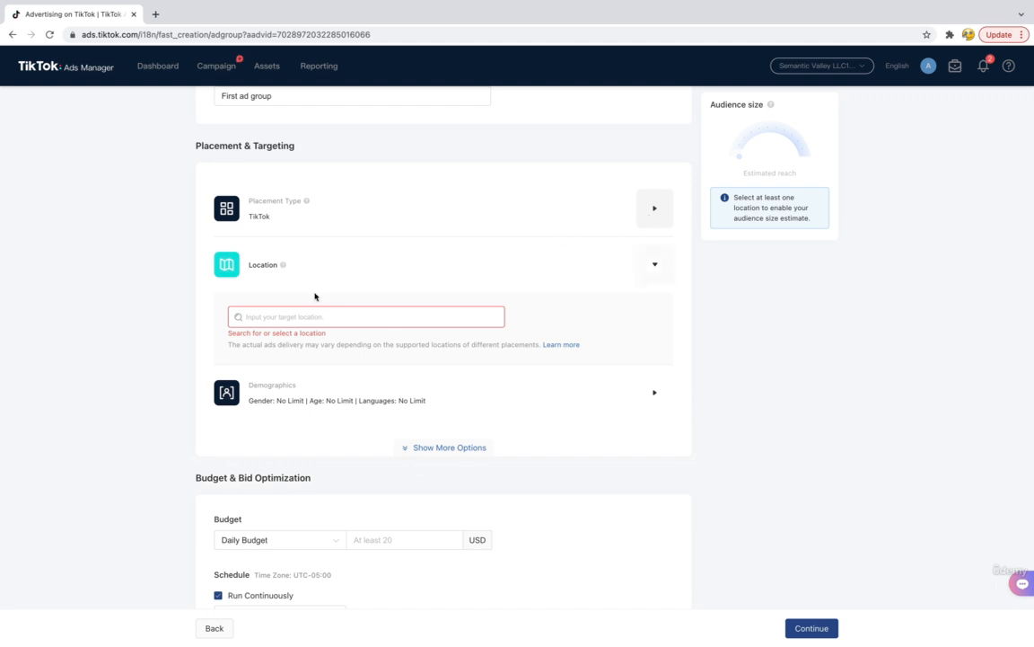
# Set the target location to the entire United States and collapse the location settings.
pyautogui.click(283, 319)
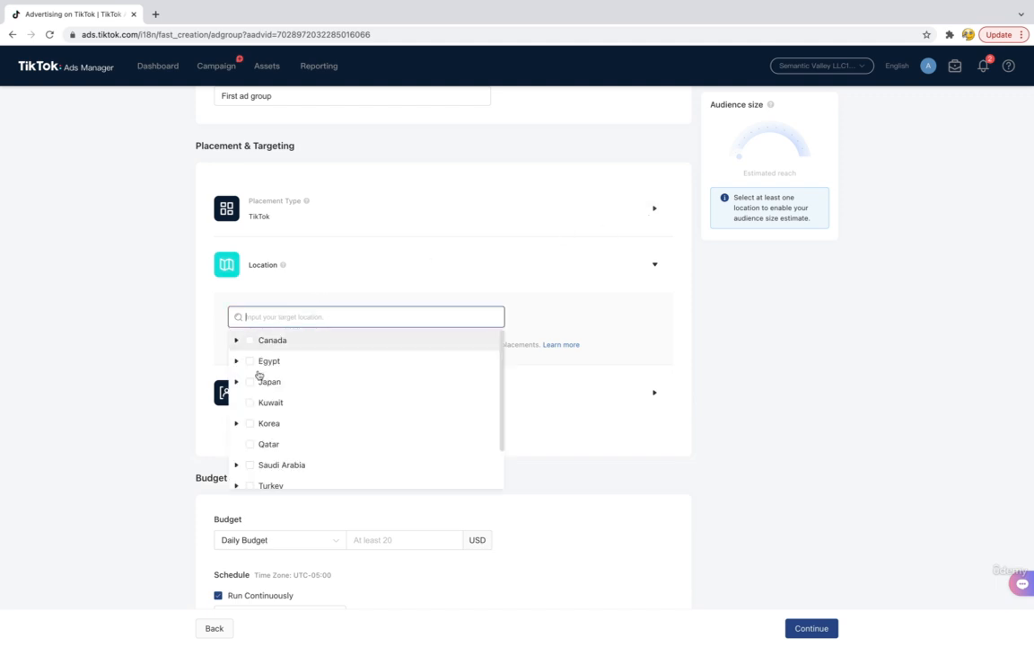
pyautogui.scroll(-1, 268, 428)
pyautogui.click(250, 478)
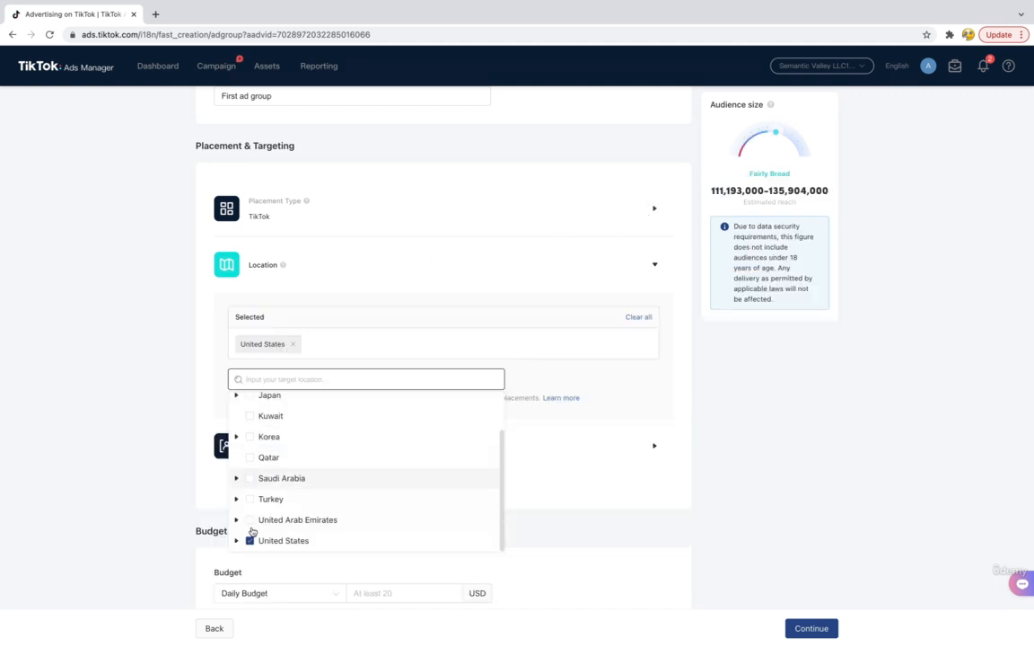
pyautogui.click(239, 538)
pyautogui.scroll(2, 318, 513)
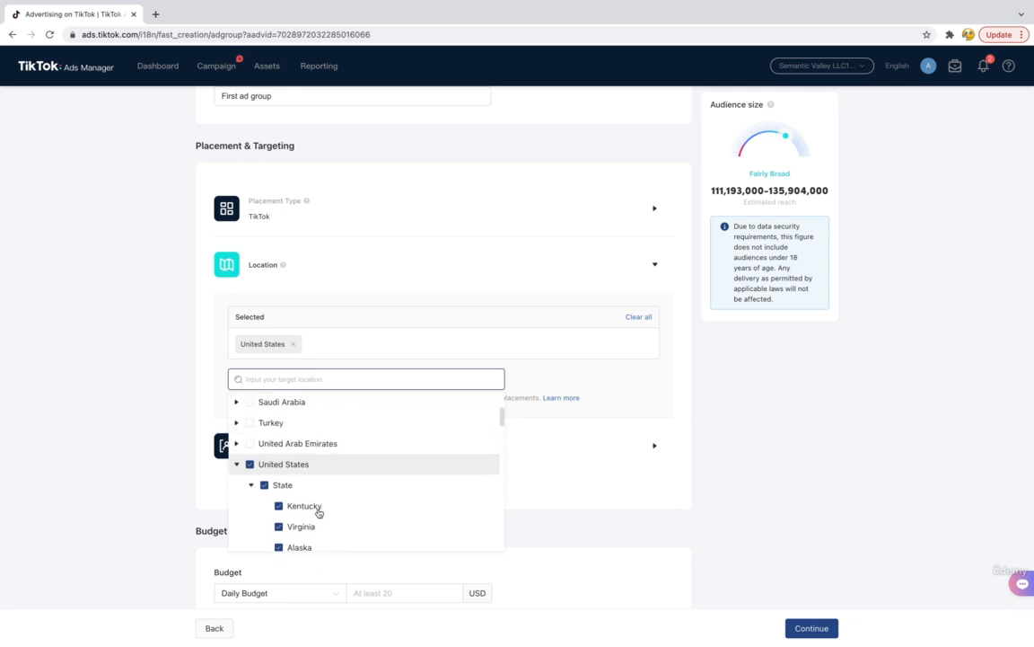
pyautogui.click(254, 487)
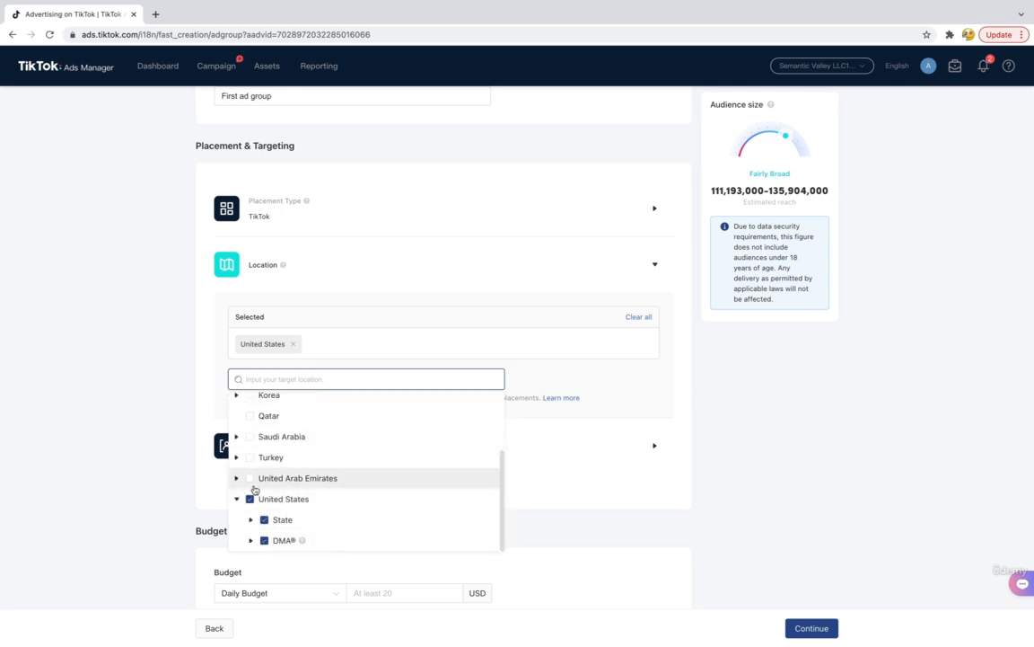
pyautogui.click(494, 353)
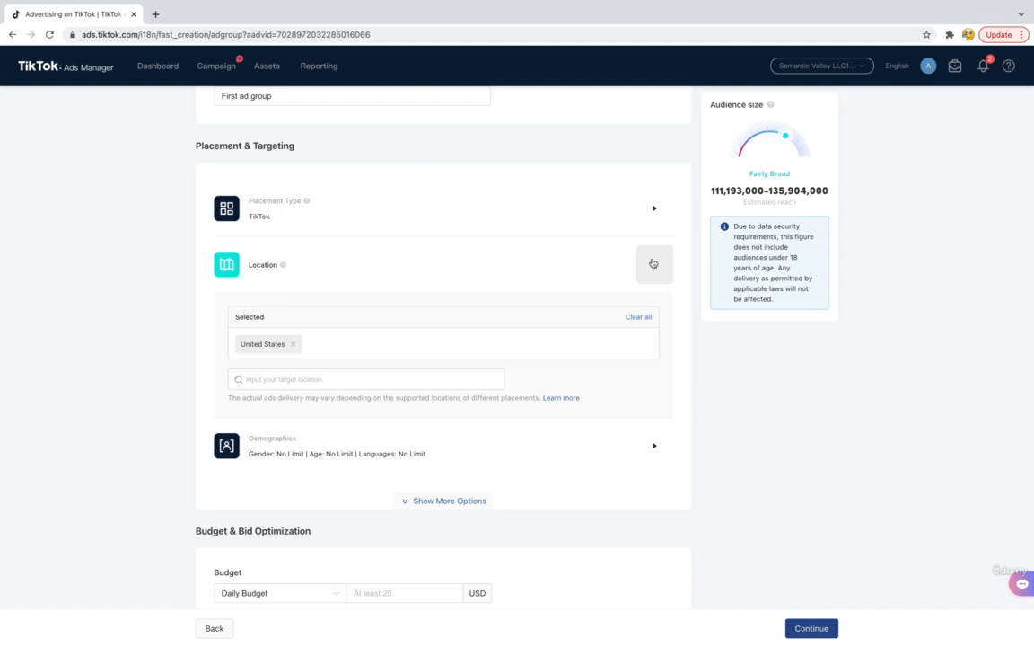
pyautogui.click(653, 263)
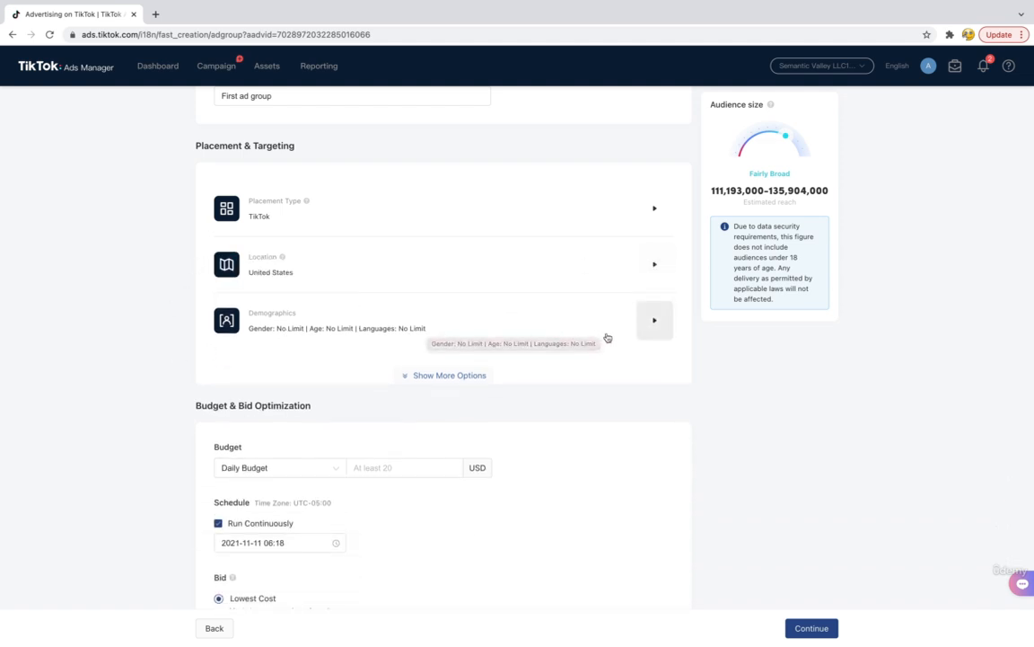
# Limit the demographic targeting to the age groups 25-34, 35-44 and 45-54.
pyautogui.click(654, 320)
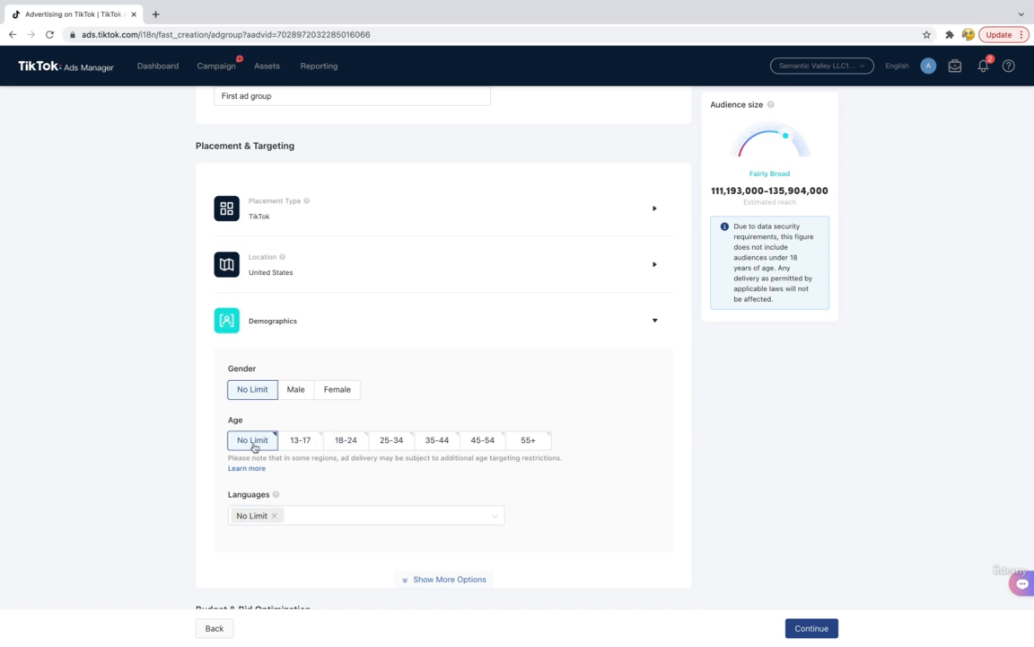
pyautogui.click(391, 443)
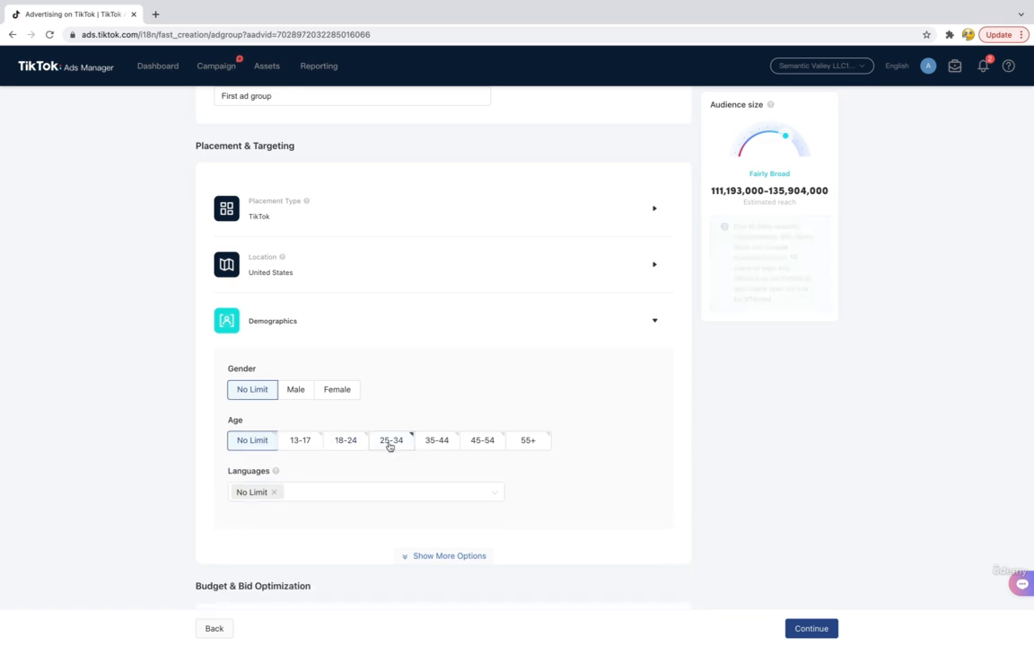
pyautogui.click(443, 446)
pyautogui.click(484, 443)
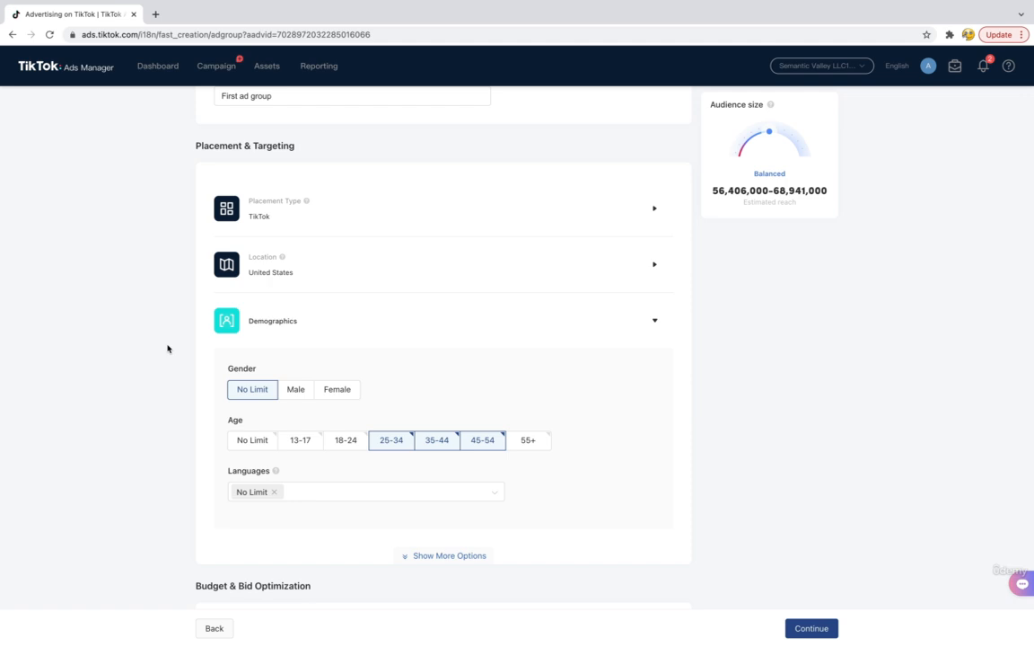
# Set the targeted audience language to English.
pyautogui.scroll(-1, 167, 348)
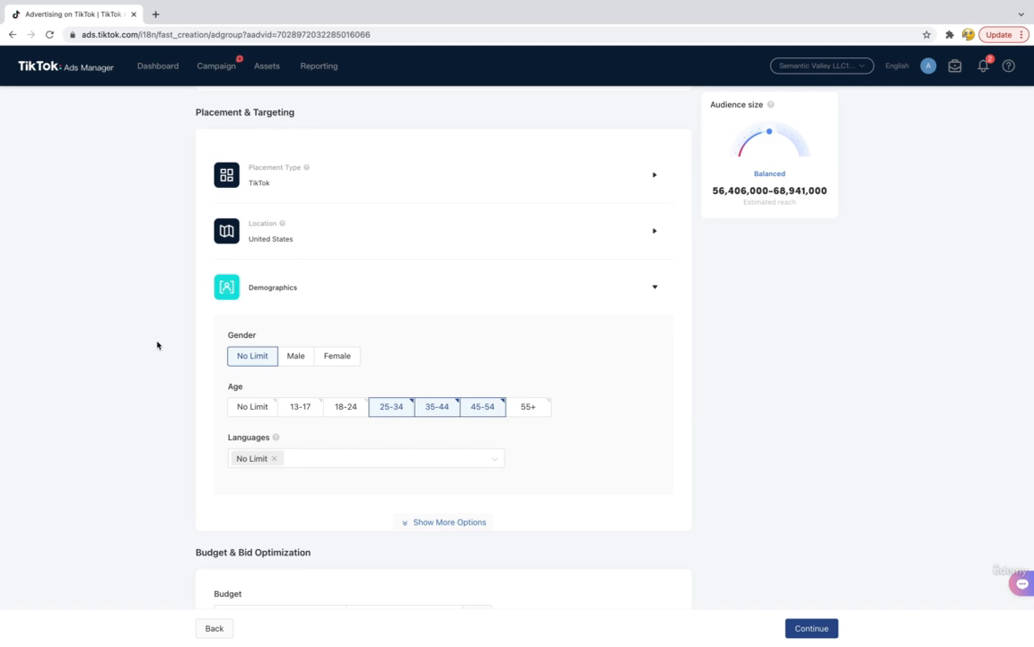
pyautogui.click(296, 458)
pyautogui.click(247, 496)
# Reveal the additional targeting options and expand the Interest & Behavior settings.
pyautogui.scroll(-3, 185, 307)
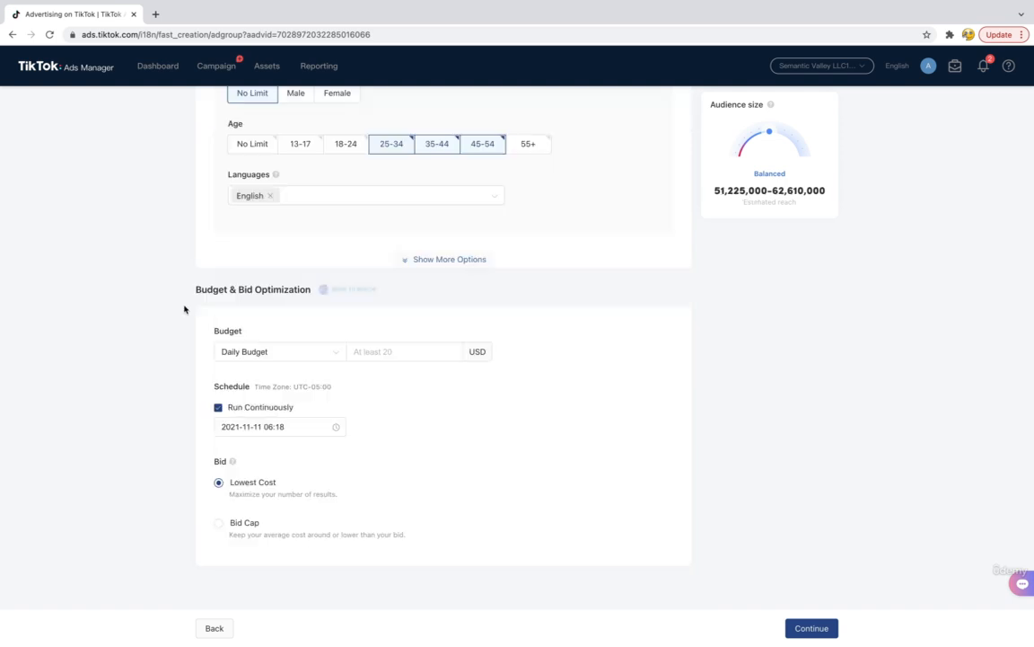
pyautogui.scroll(1, 185, 307)
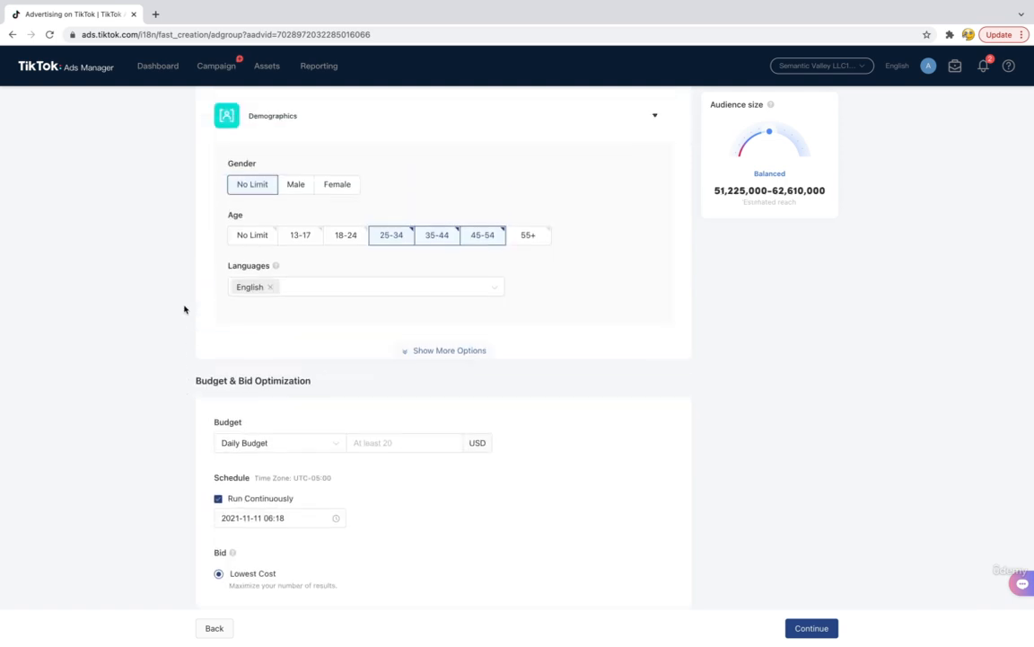
pyautogui.click(439, 351)
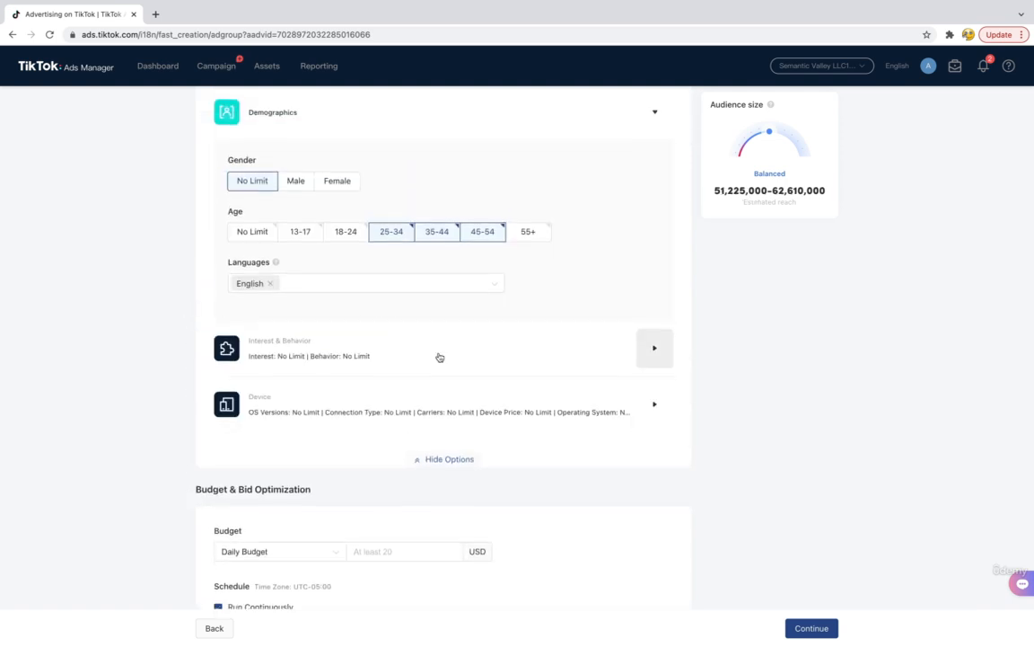
pyautogui.scroll(-1, 439, 357)
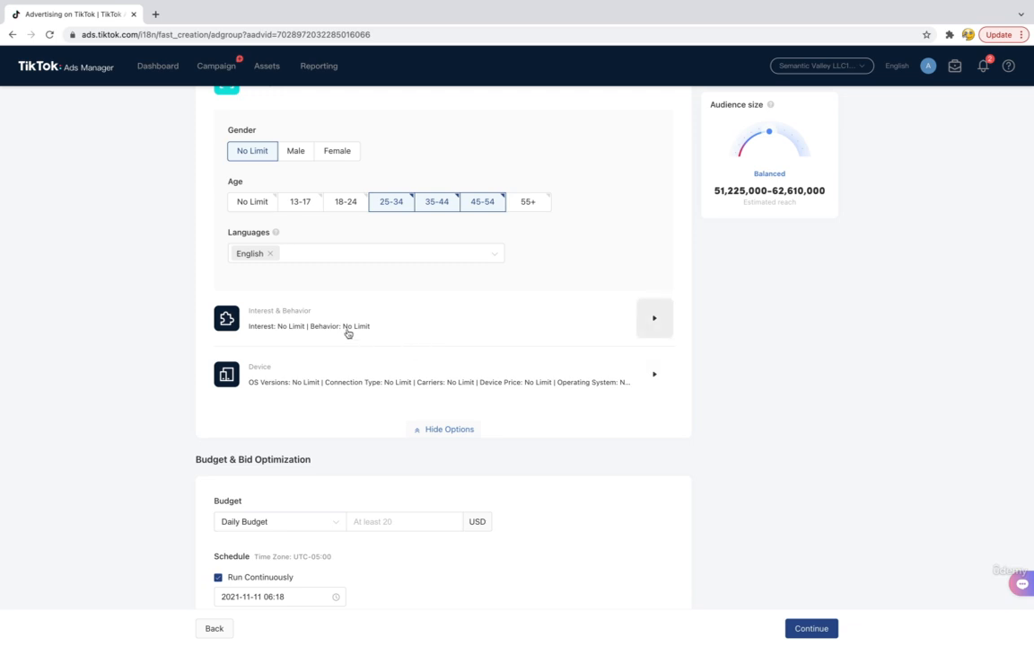
pyautogui.click(655, 315)
# Browse the available interest categories and examine the subcategories of News & Entertainment.
pyautogui.click(285, 272)
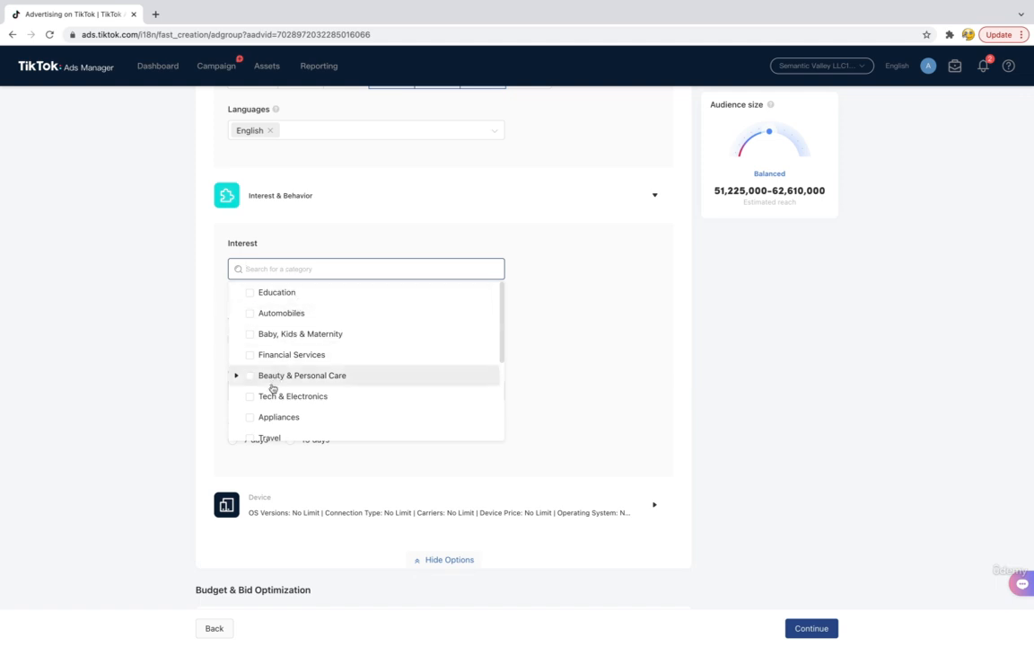
pyautogui.scroll(-3, 273, 388)
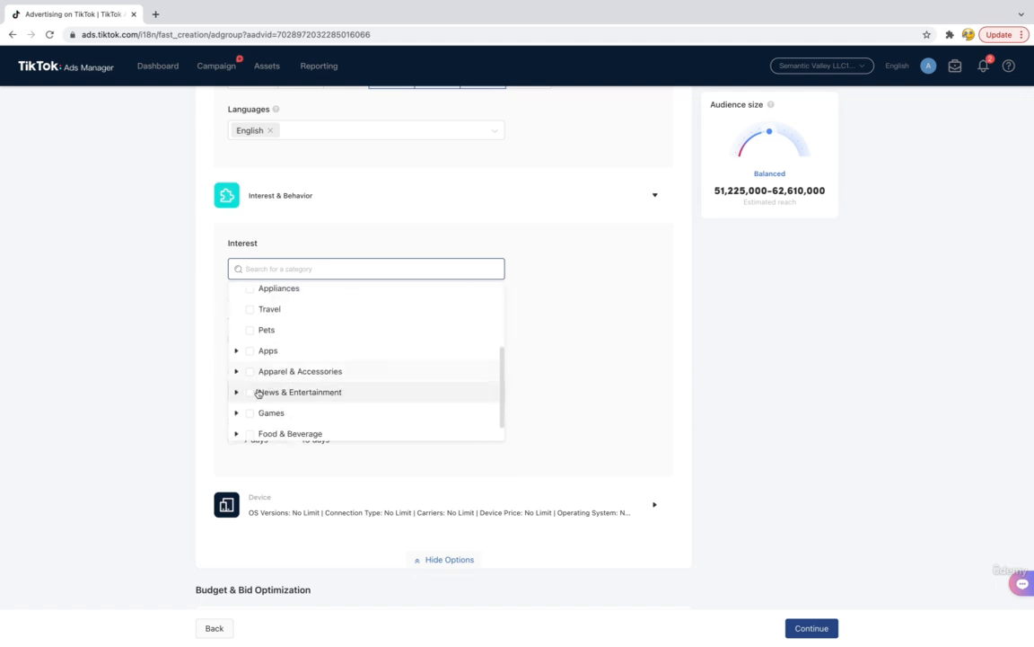
pyautogui.scroll(-1, 237, 395)
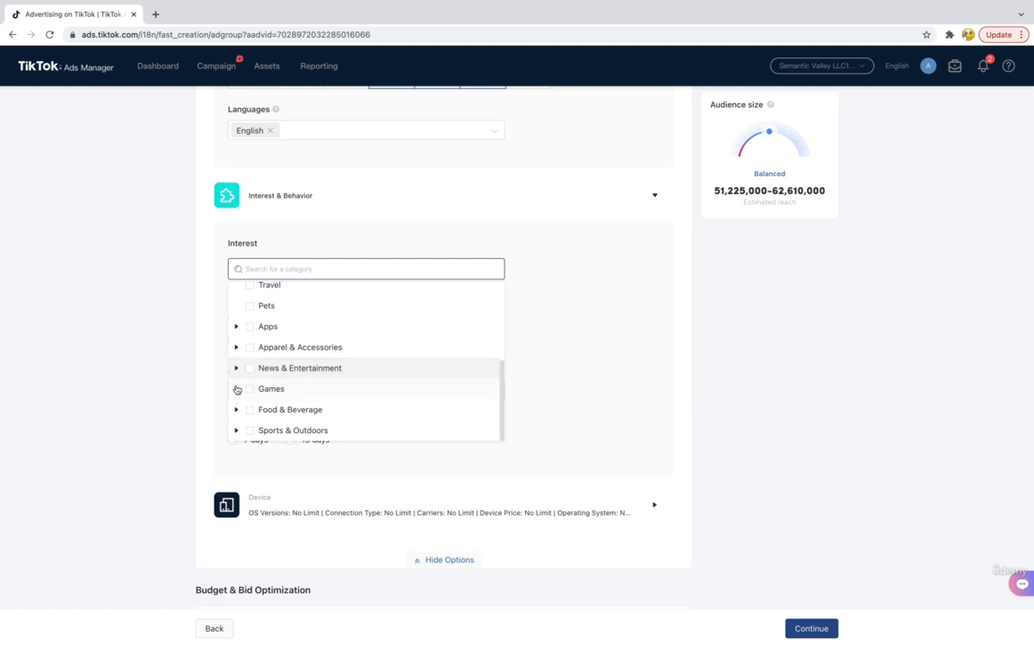
pyautogui.click(236, 372)
pyautogui.scroll(-3, 300, 400)
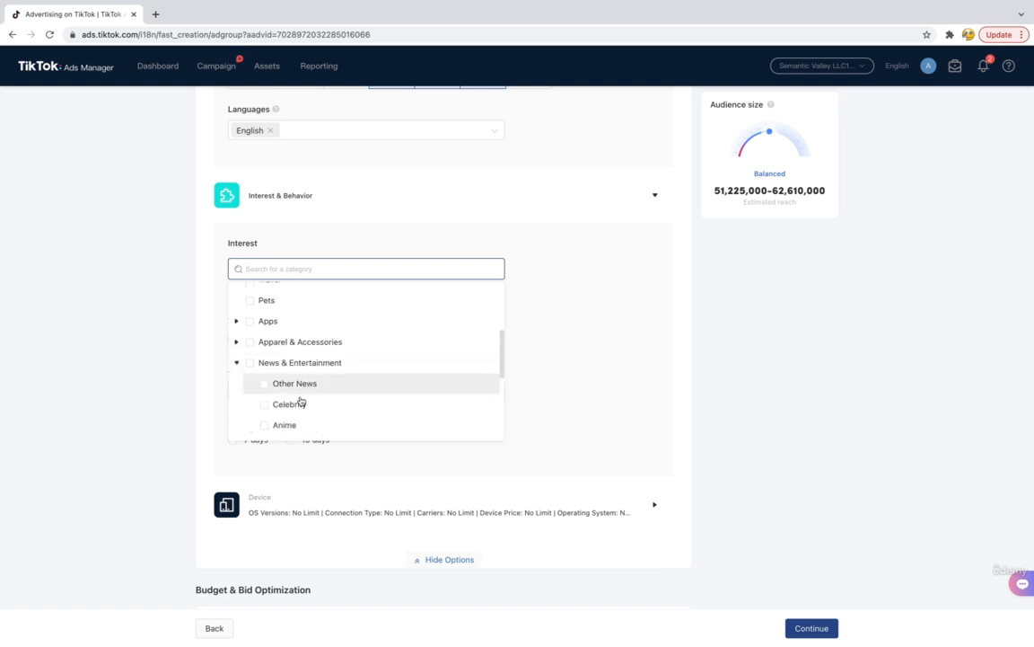
pyautogui.scroll(-4, 301, 400)
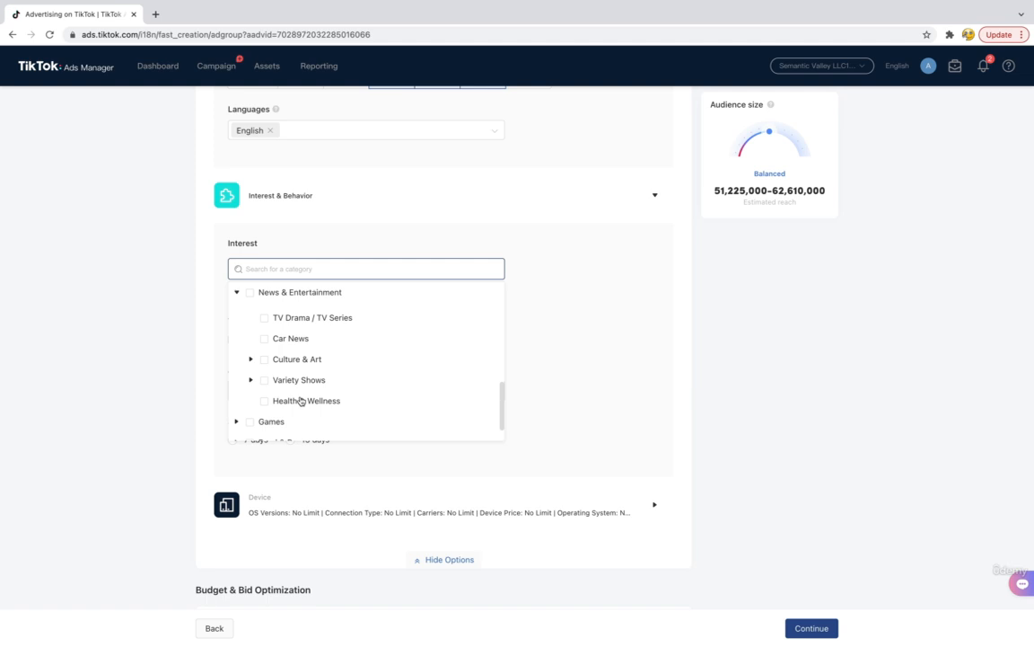
pyautogui.scroll(3, 300, 401)
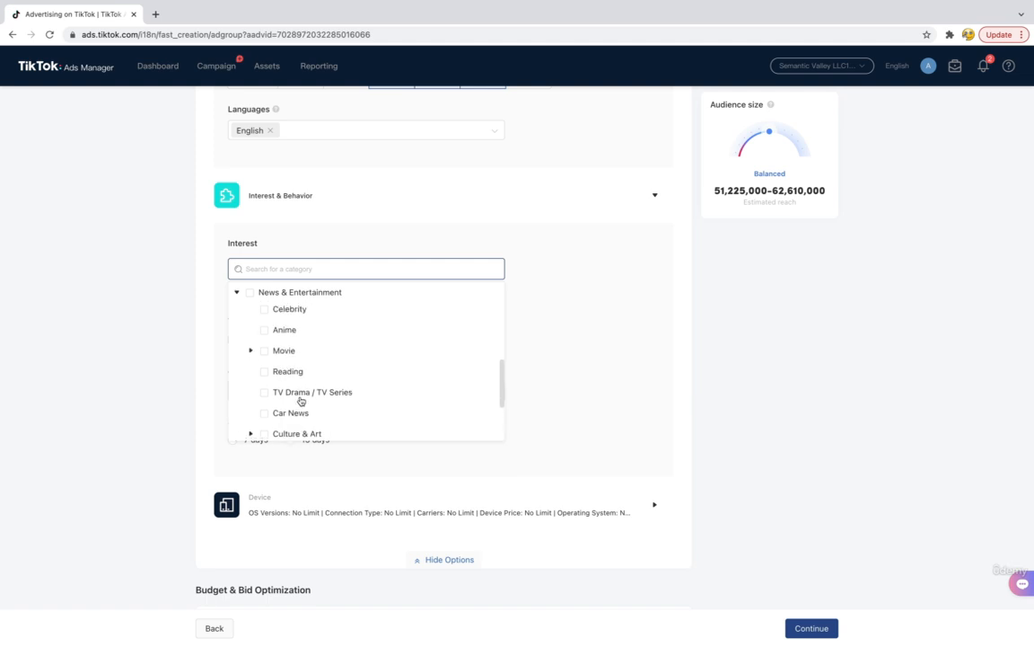
pyautogui.scroll(3, 301, 401)
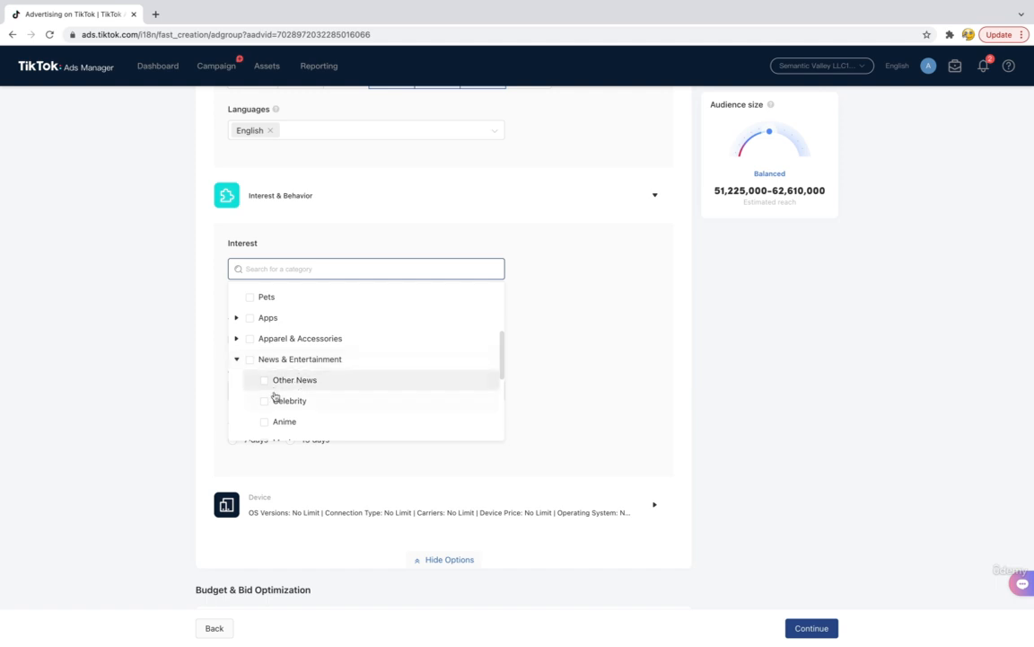
pyautogui.scroll(-1, 274, 396)
pyautogui.scroll(1, 275, 396)
pyautogui.click(237, 347)
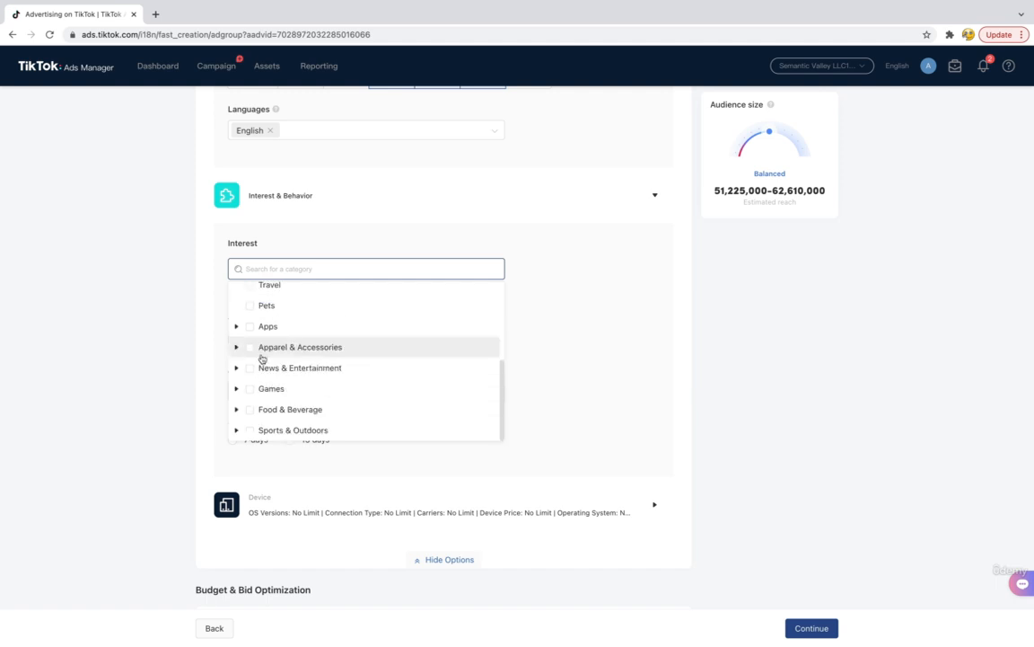
pyautogui.scroll(1, 281, 404)
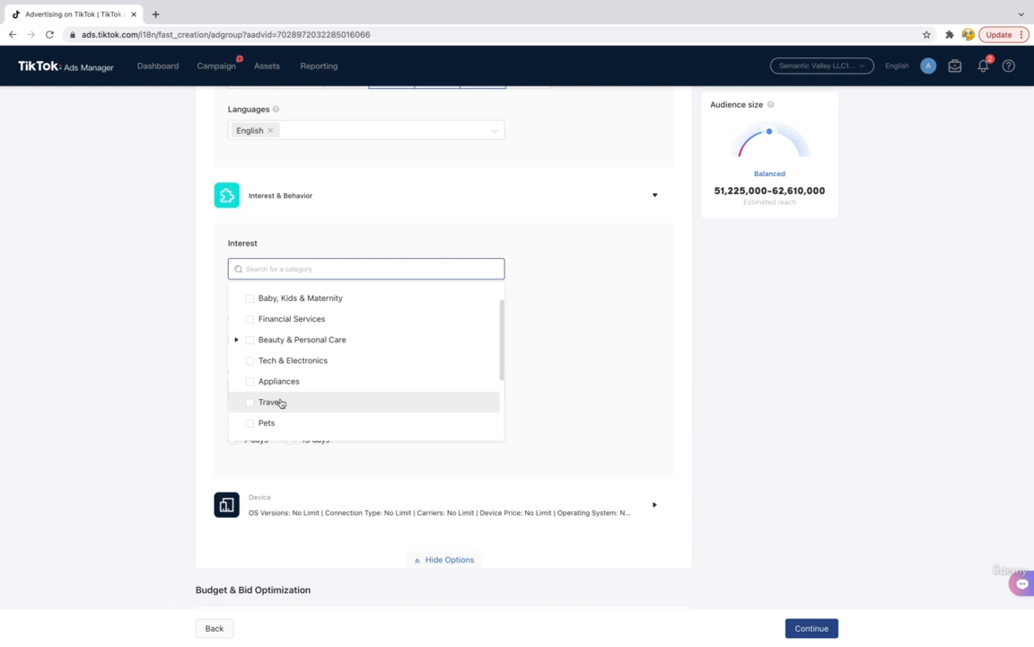
pyautogui.scroll(1, 281, 403)
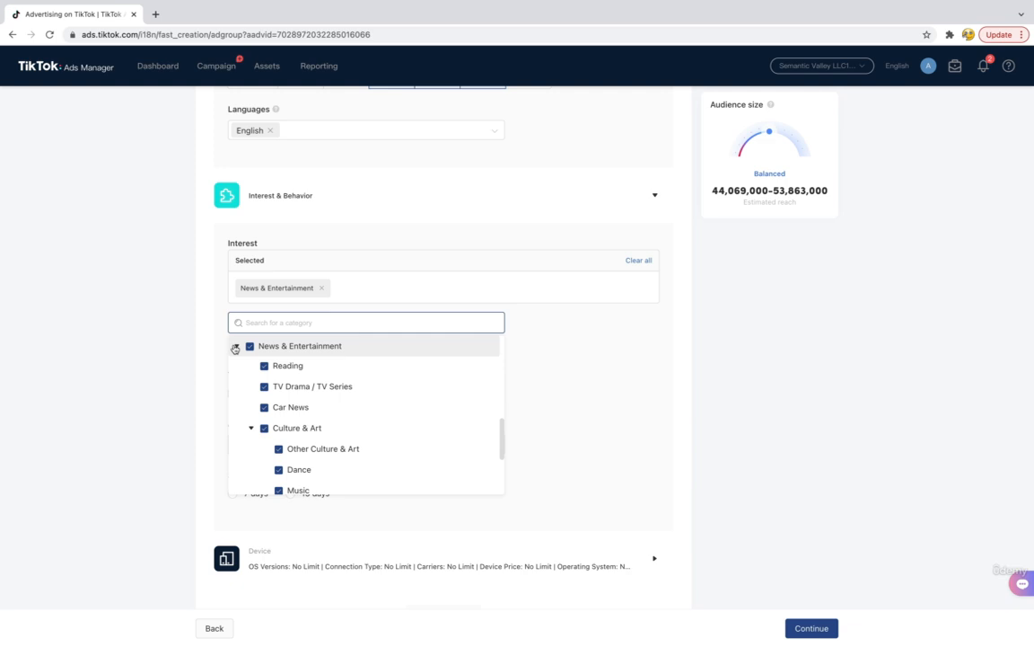
# Try the News & Entertainment interest with its Culture & Art subcategories, then clear the interest selection and close the category list.
pyautogui.click(235, 348)
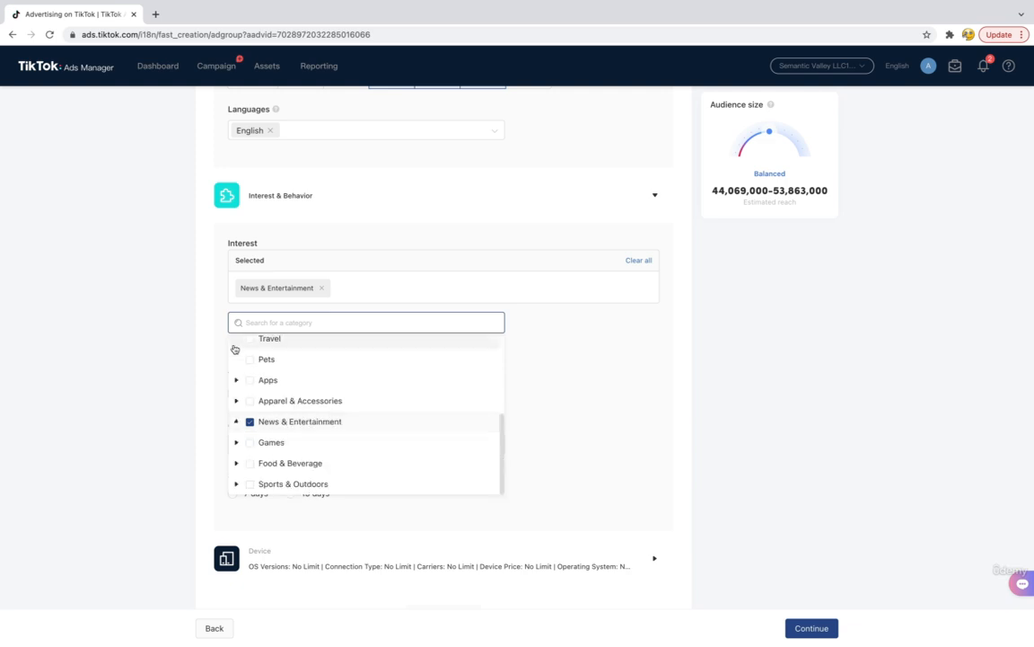
pyautogui.click(251, 425)
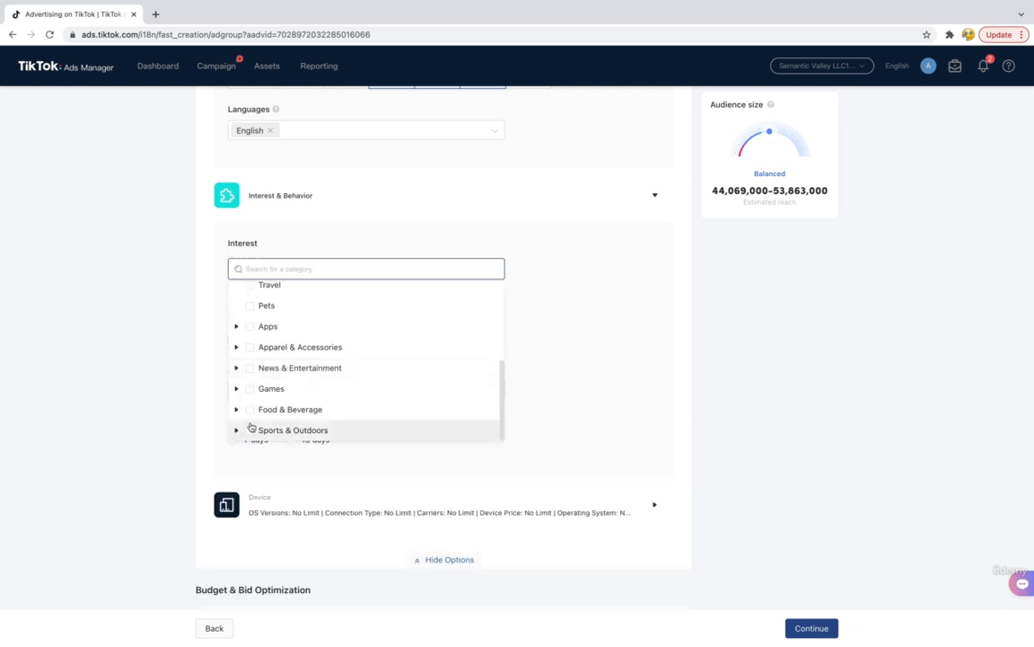
pyautogui.click(234, 371)
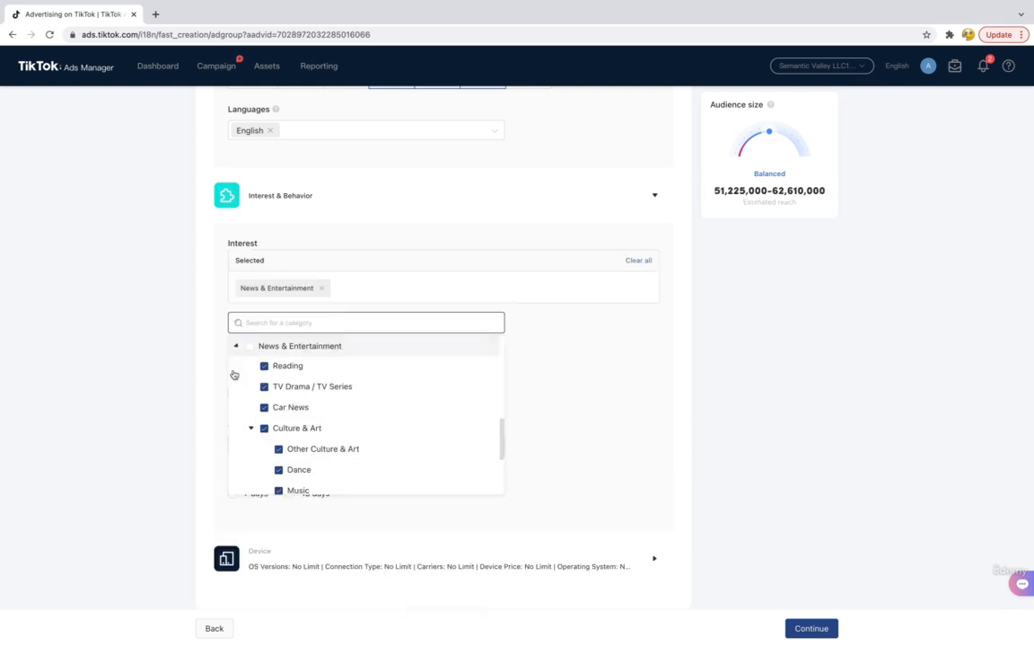
pyautogui.click(253, 429)
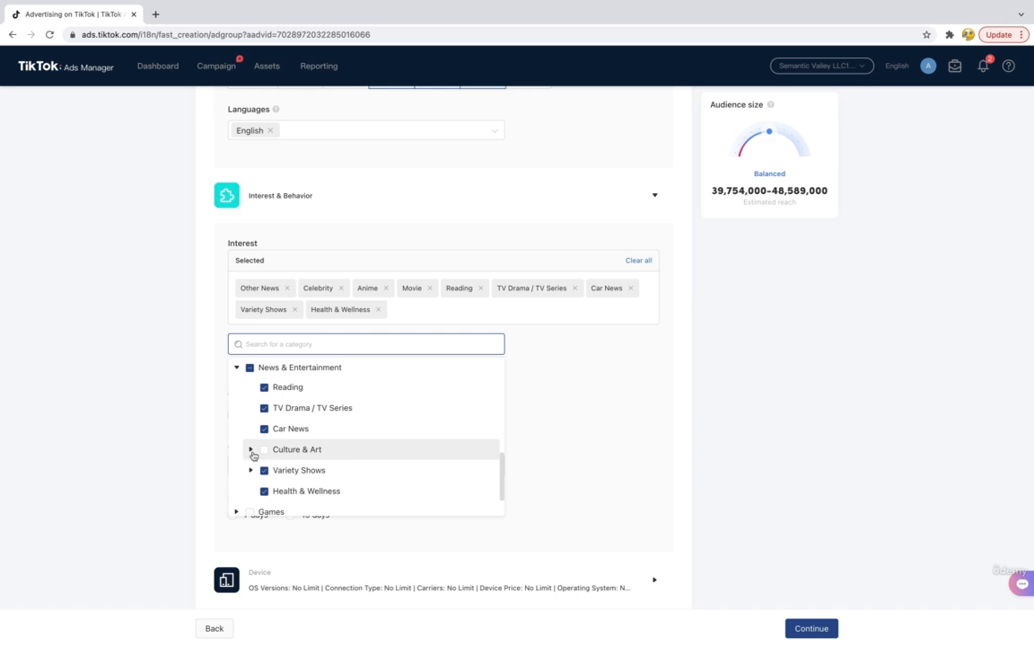
pyautogui.click(259, 450)
pyautogui.click(252, 428)
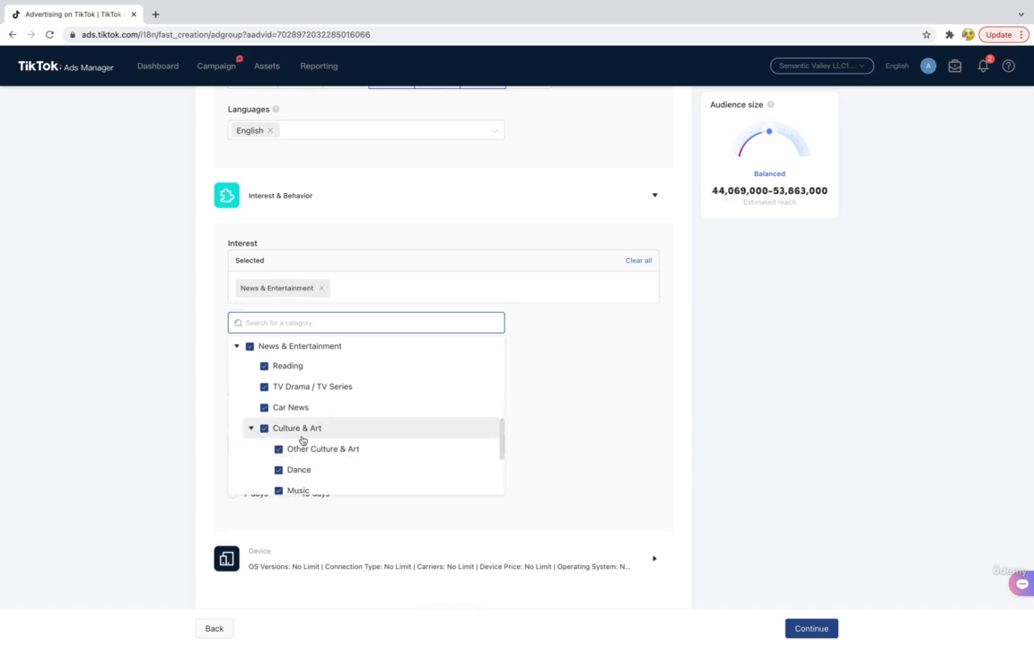
pyautogui.scroll(-3, 300, 437)
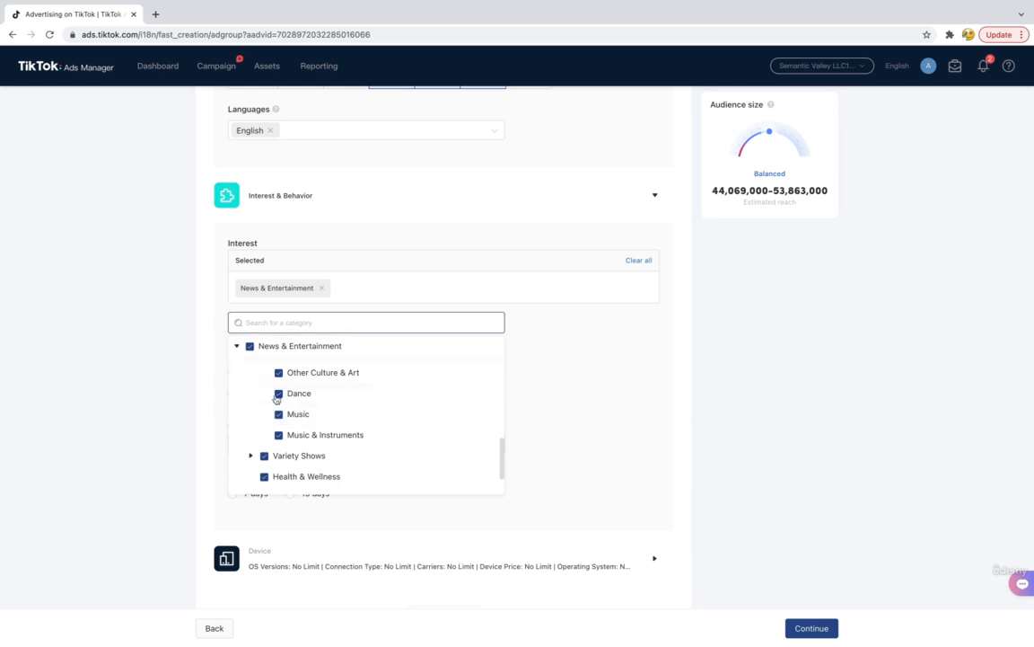
pyautogui.click(250, 348)
pyautogui.scroll(3, 251, 351)
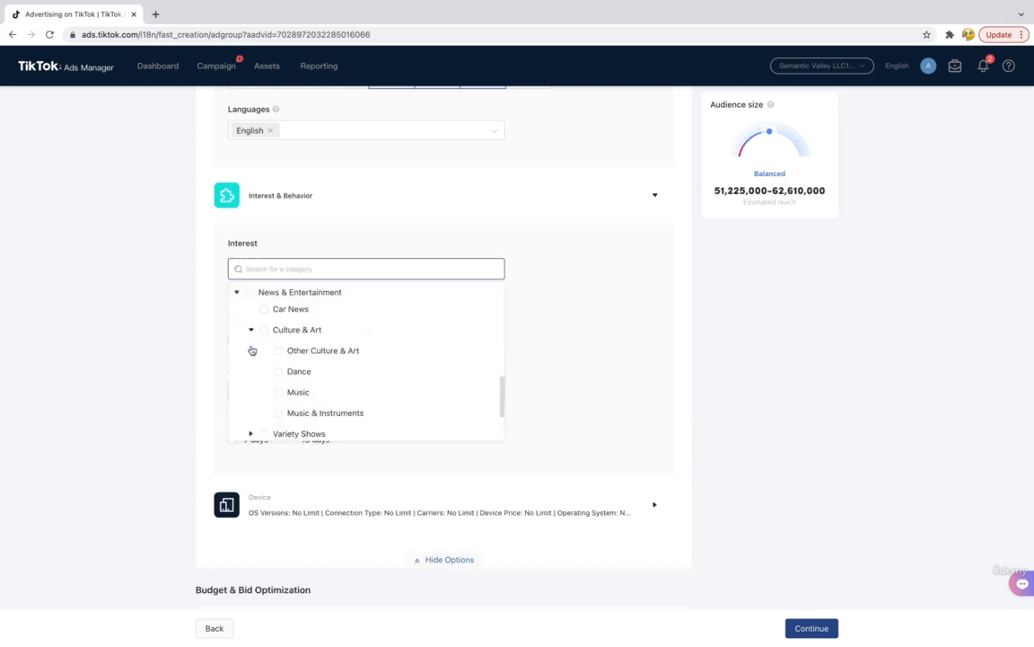
pyautogui.click(235, 291)
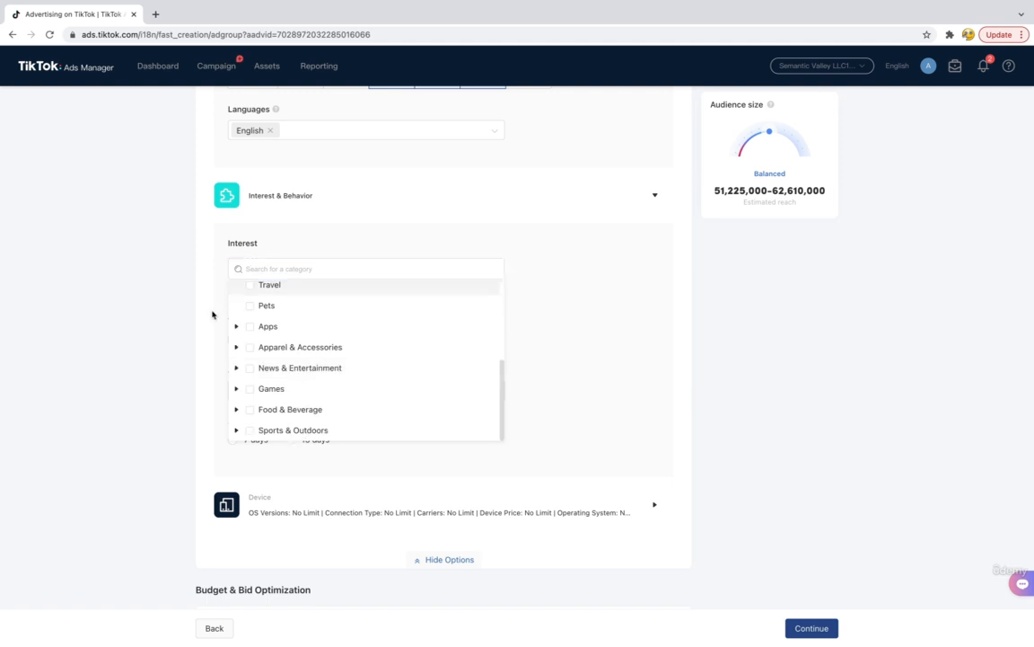
pyautogui.click(157, 341)
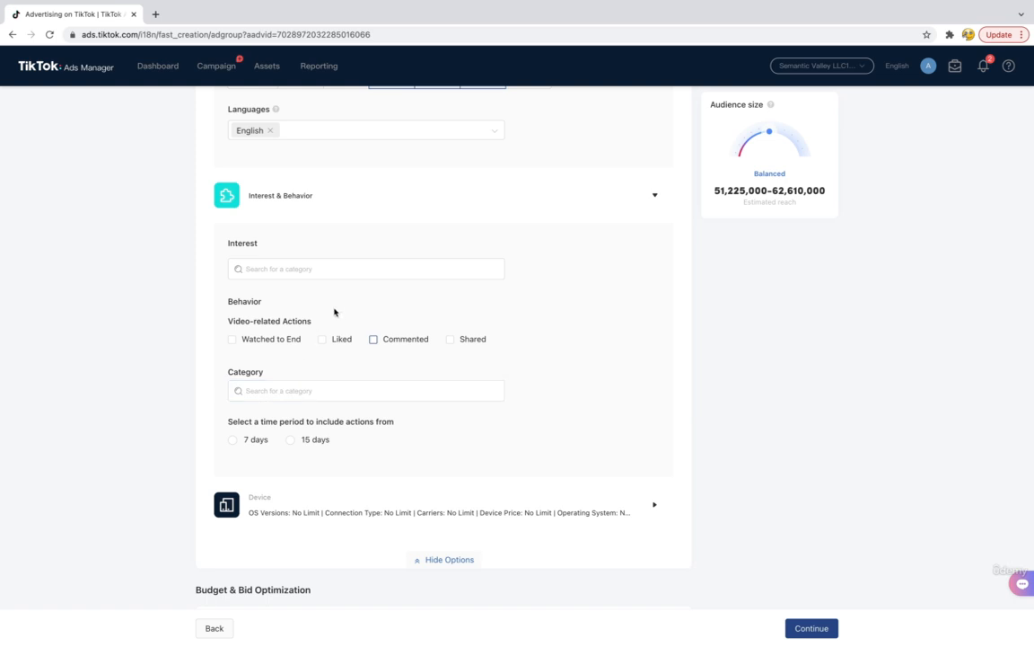
# Add Singing & Instruments, found under Talents and Singing & Dancing, as the behavior category.
pyautogui.click(287, 390)
pyautogui.click(234, 486)
pyautogui.scroll(-1, 236, 490)
pyautogui.scroll(-5, 236, 491)
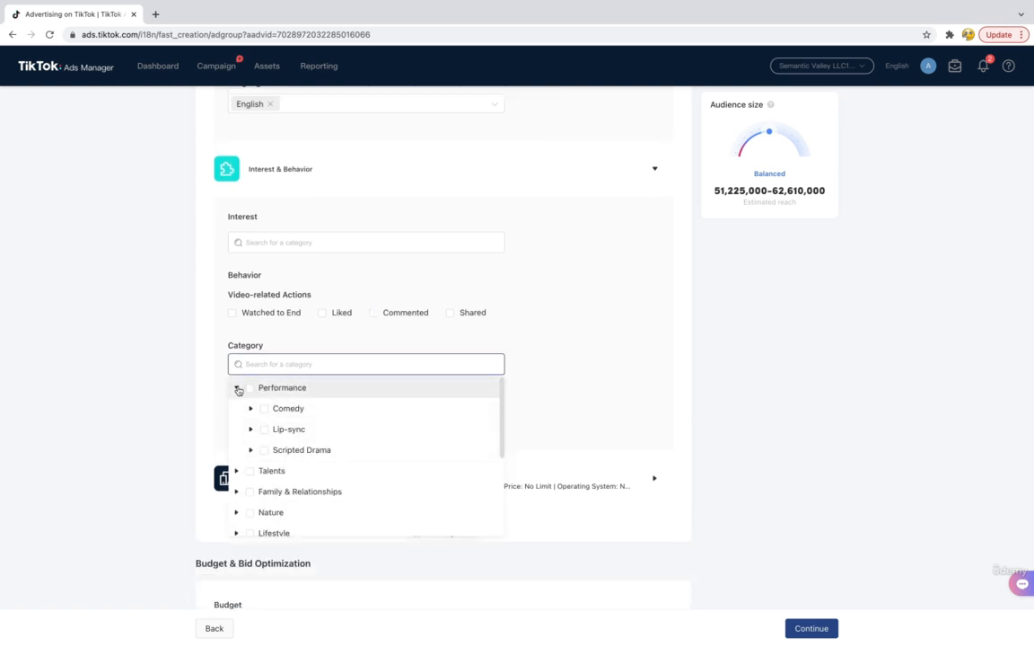
pyautogui.click(238, 388)
pyautogui.click(237, 409)
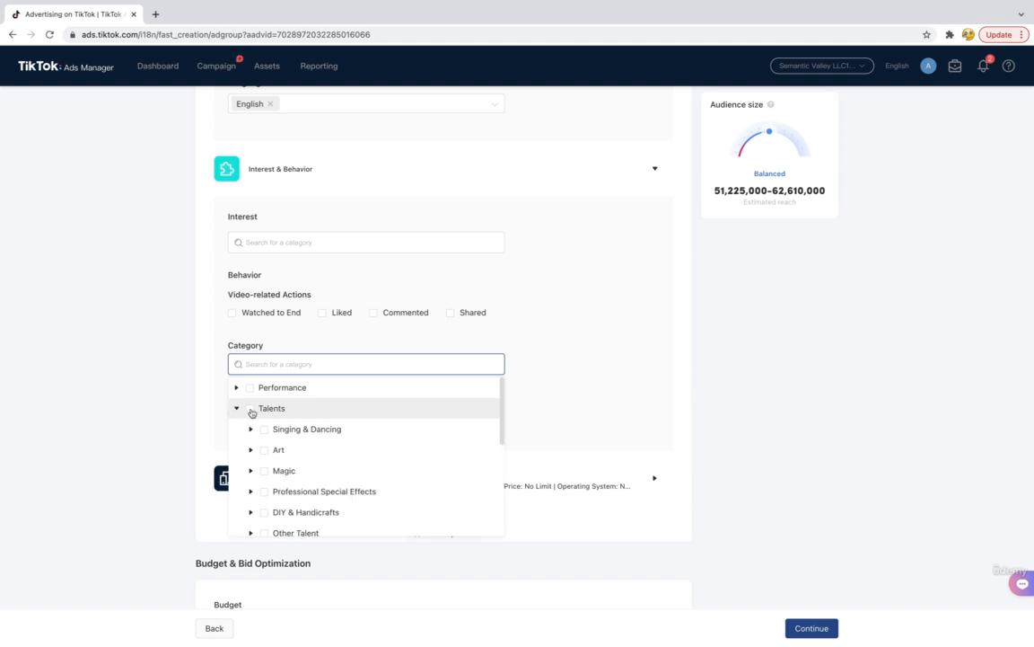
pyautogui.scroll(-1, 281, 426)
pyautogui.scroll(1, 285, 429)
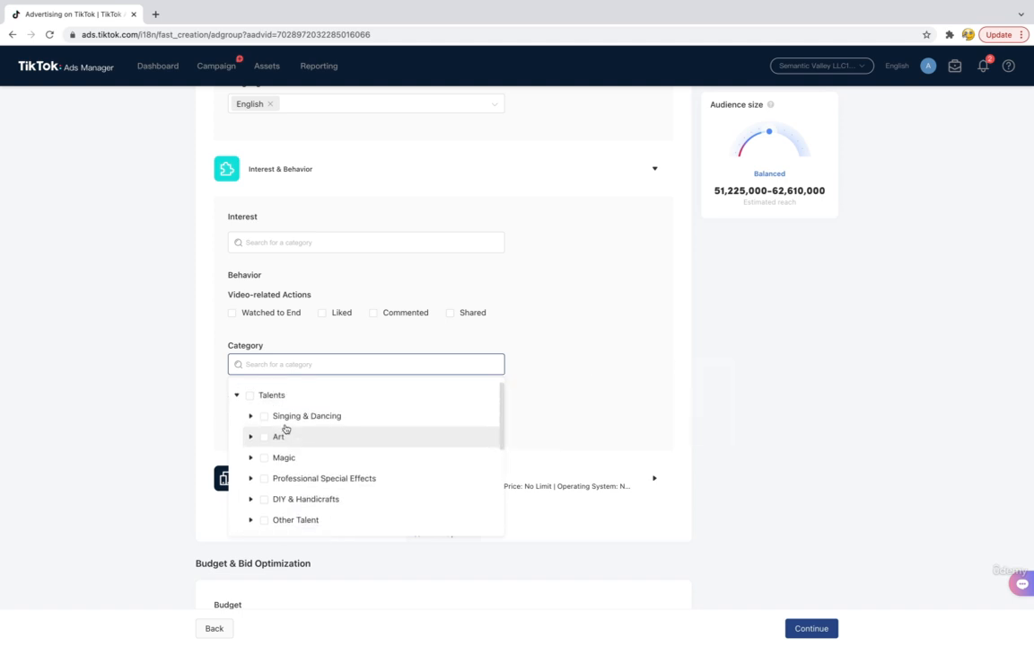
pyautogui.scroll(-1, 285, 428)
pyautogui.scroll(1, 286, 429)
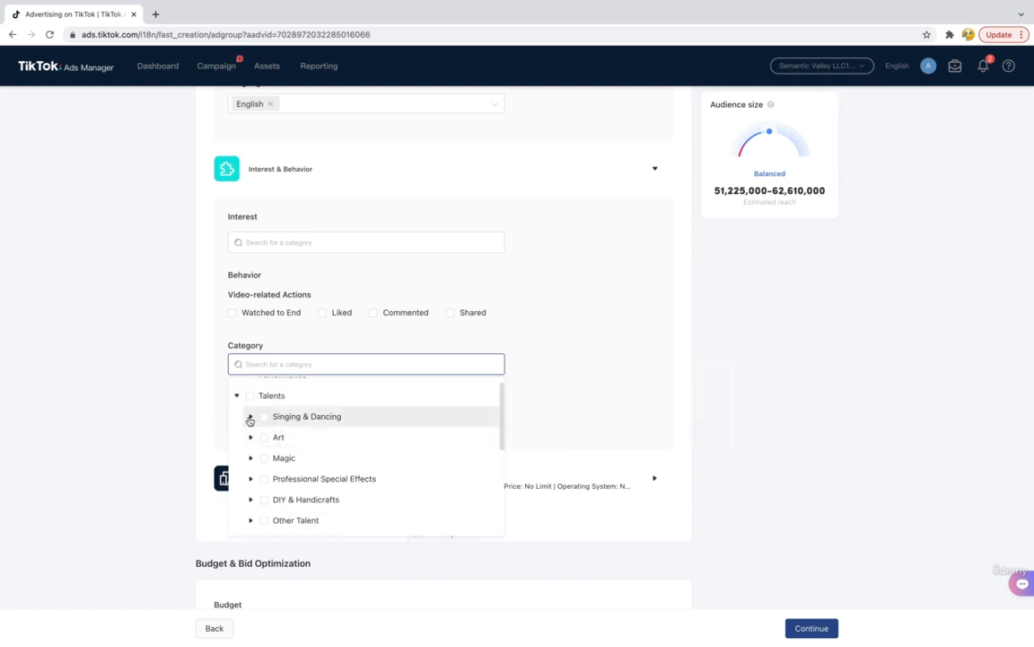
pyautogui.click(251, 417)
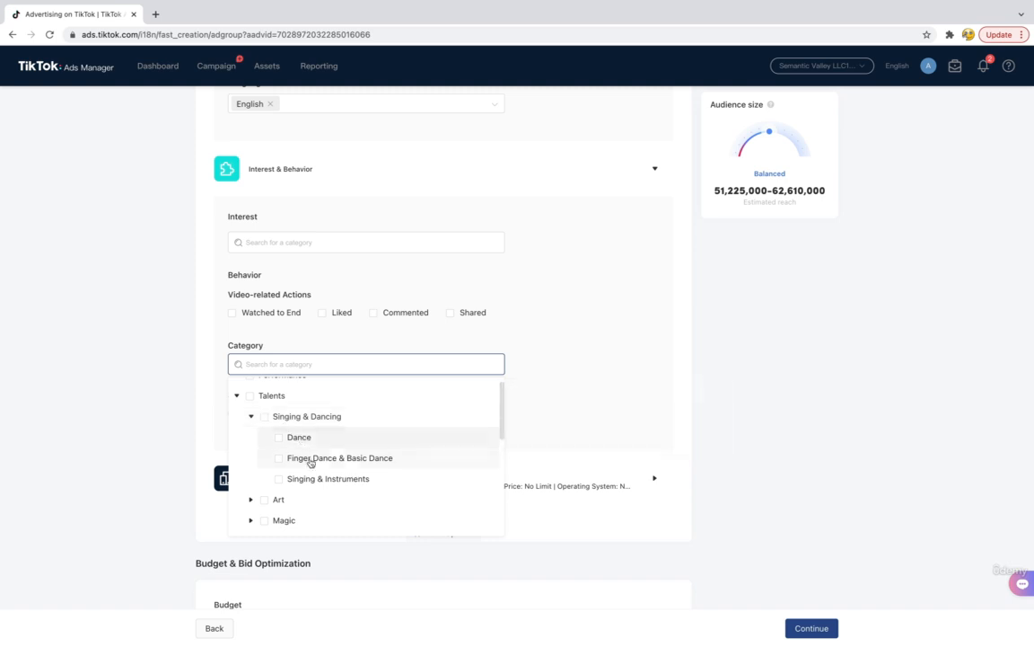
pyautogui.click(279, 478)
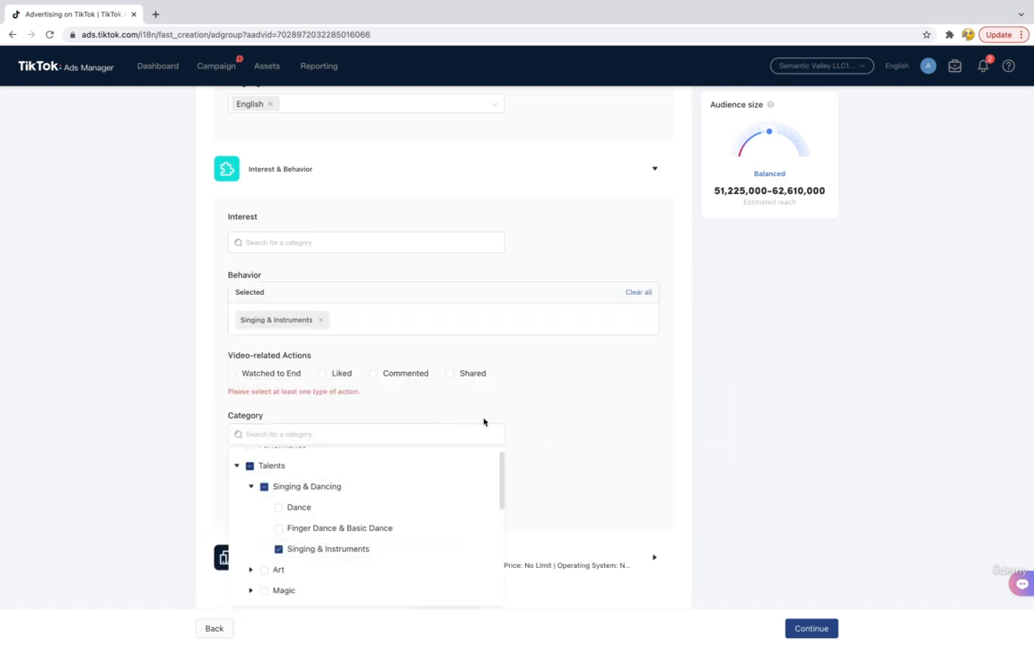
pyautogui.click(519, 406)
# Include all video-related actions in the behavior targeting: Watched to End, Liked, Commented and Shared.
pyautogui.scroll(-1, 353, 475)
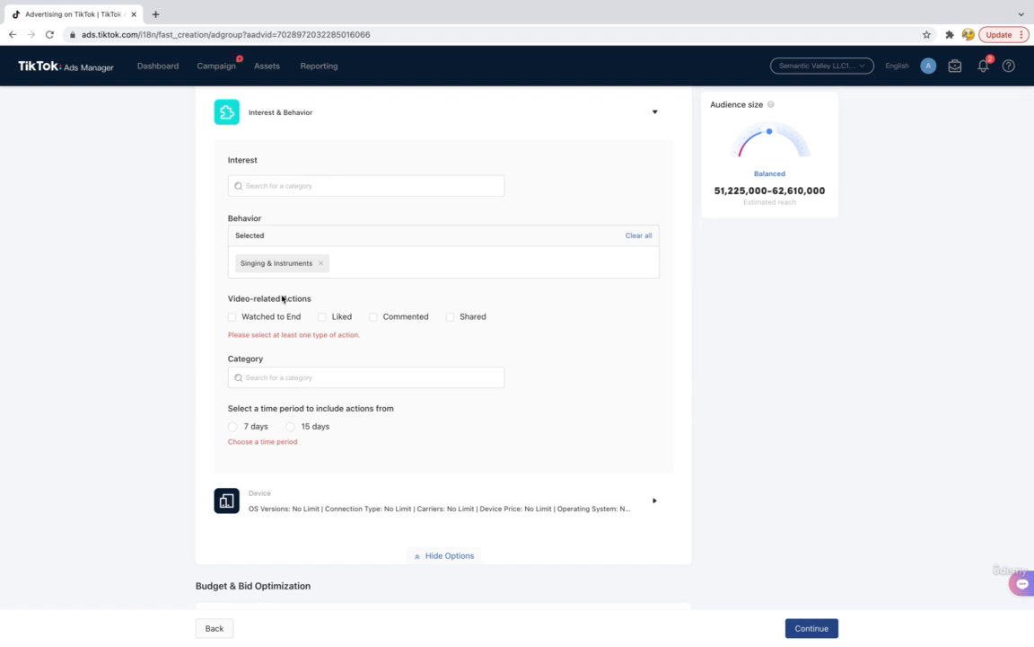
pyautogui.click(373, 317)
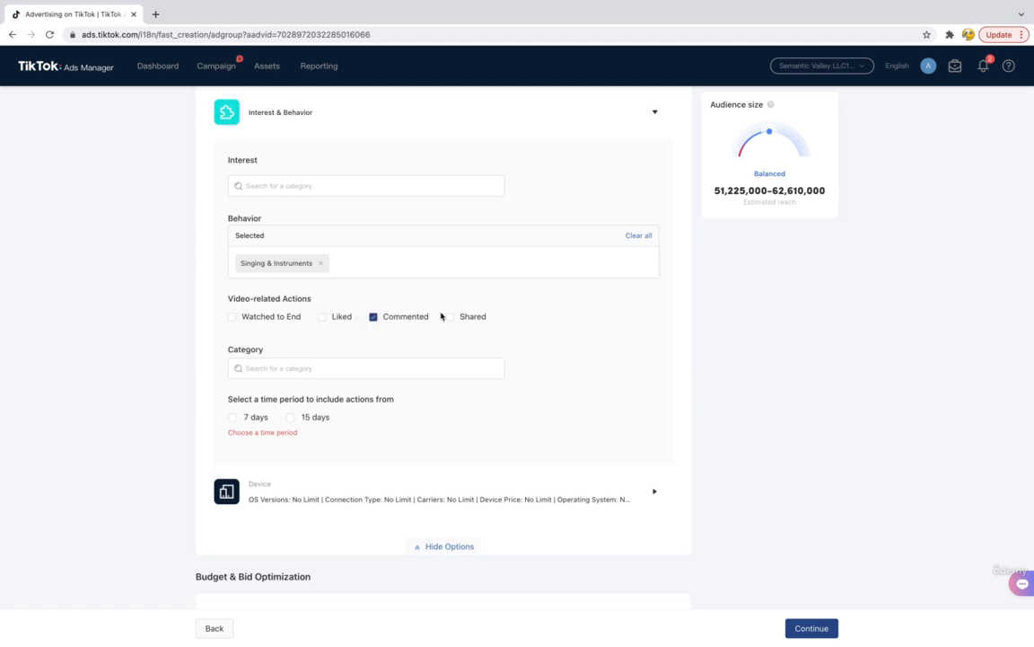
pyautogui.click(232, 317)
pyautogui.click(327, 319)
# Expand the Device settings, limit the connection type to 4G, 3G and WIFI, and collapse the section.
pyautogui.scroll(-2, 270, 350)
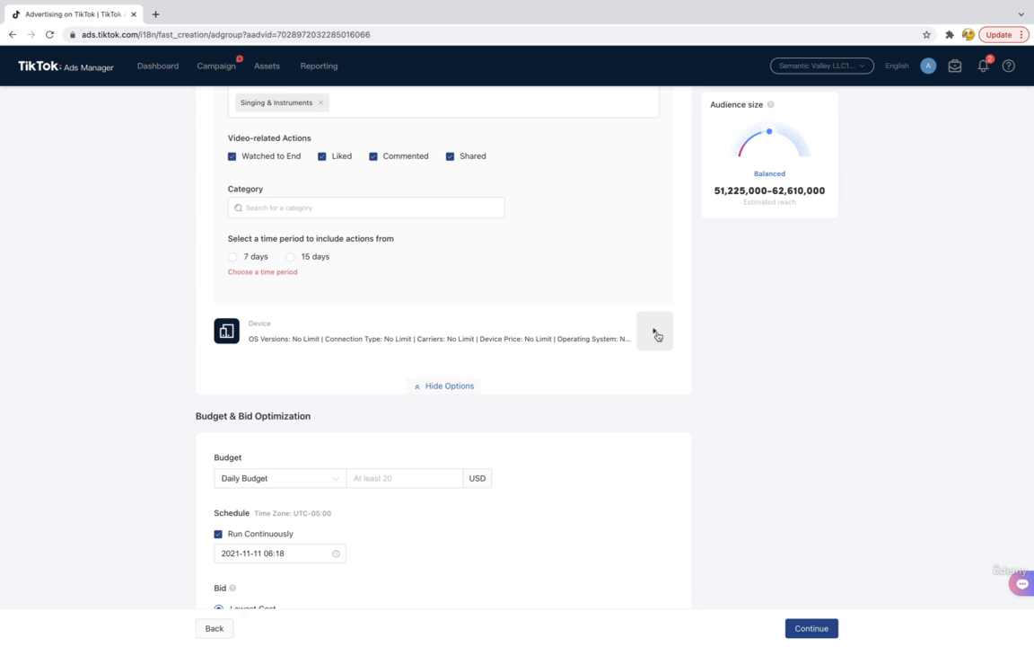
pyautogui.click(657, 336)
pyautogui.scroll(-1, 311, 337)
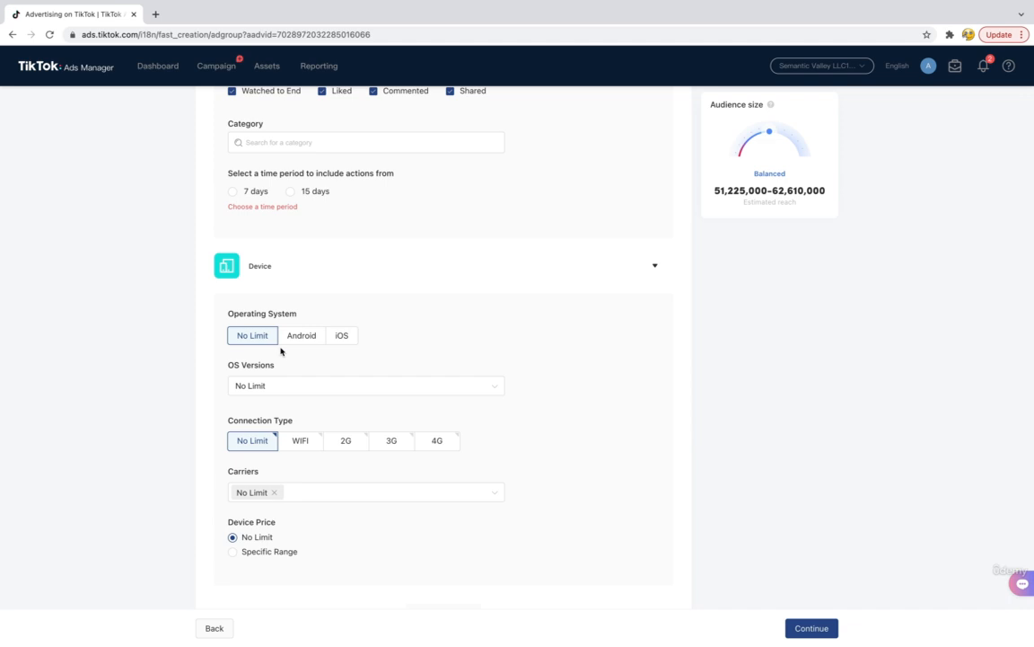
pyautogui.scroll(-1, 280, 350)
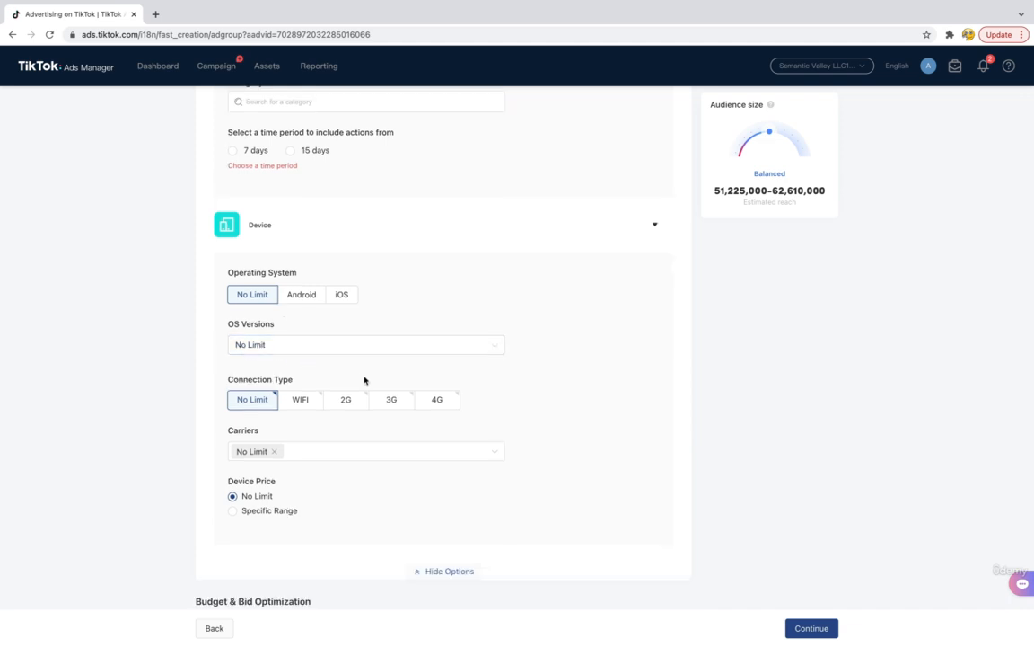
pyautogui.click(439, 402)
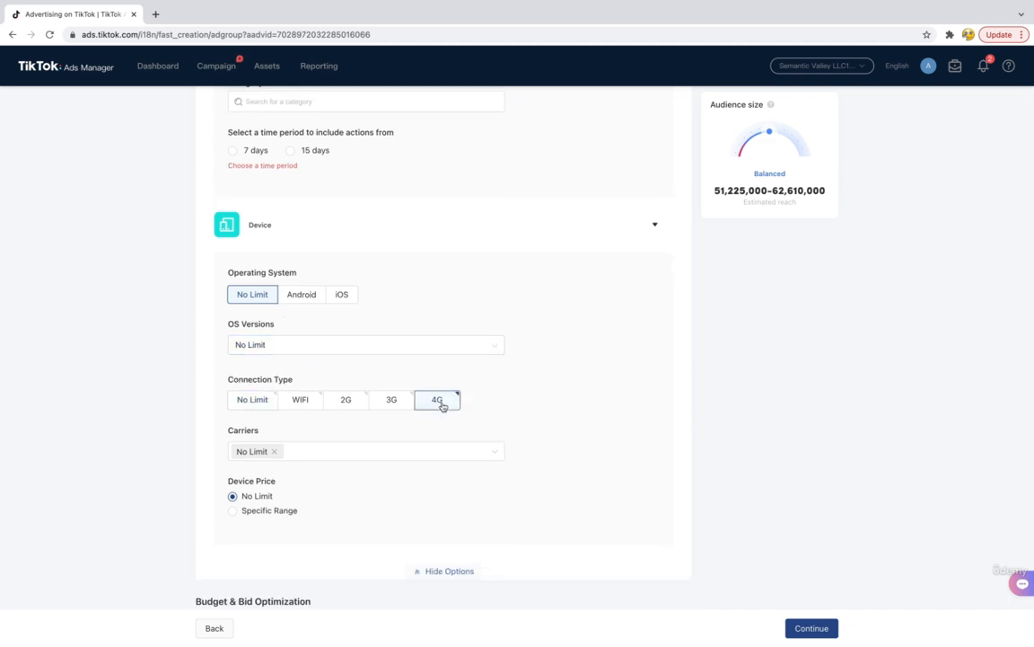
pyautogui.click(387, 401)
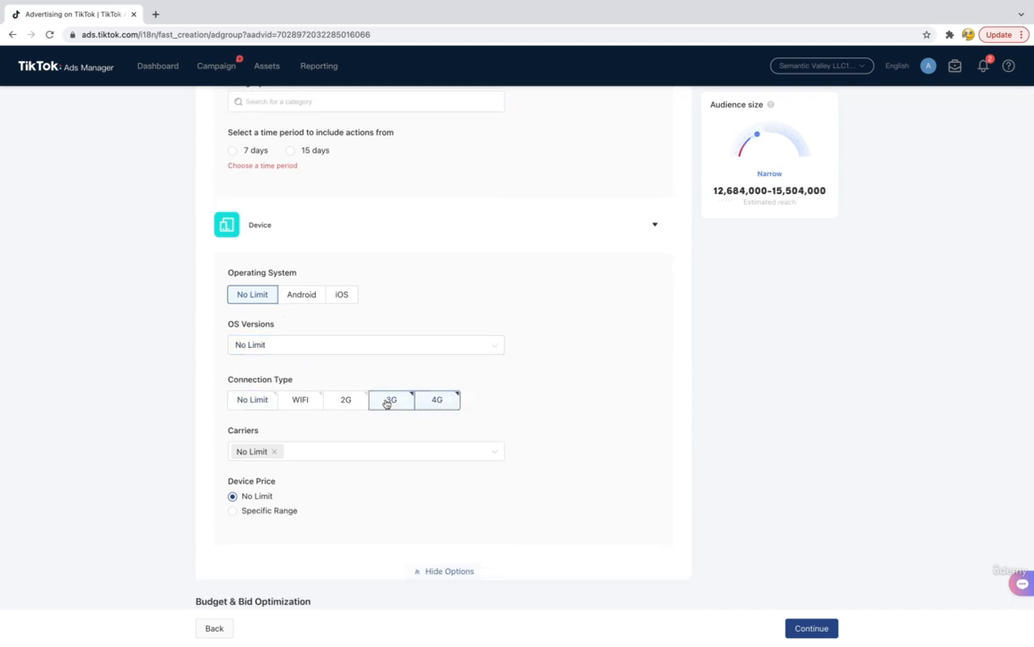
pyautogui.click(308, 403)
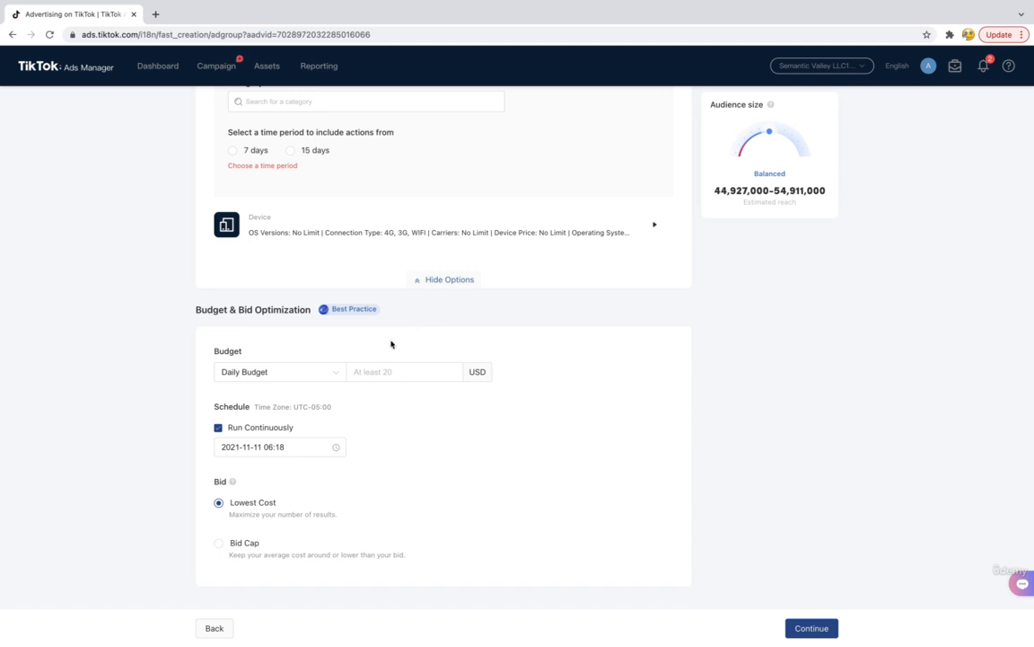
# Enter a budget of 5.00 USD, check the available budget types, and keep Daily Budget.
pyautogui.click(393, 387)
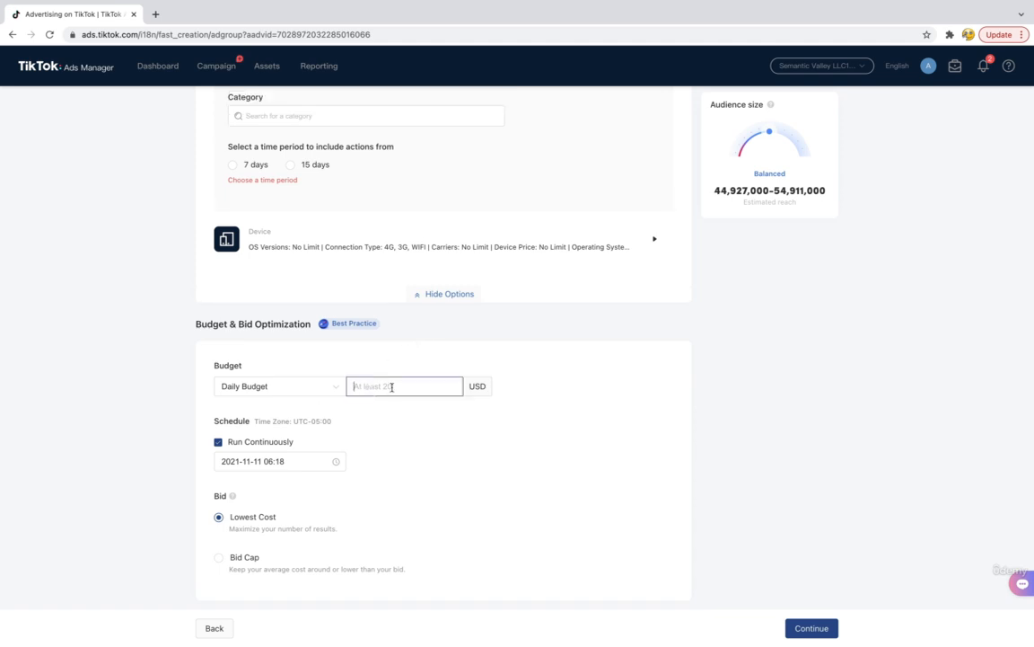
pyautogui.write('5.00')
pyautogui.click(250, 387)
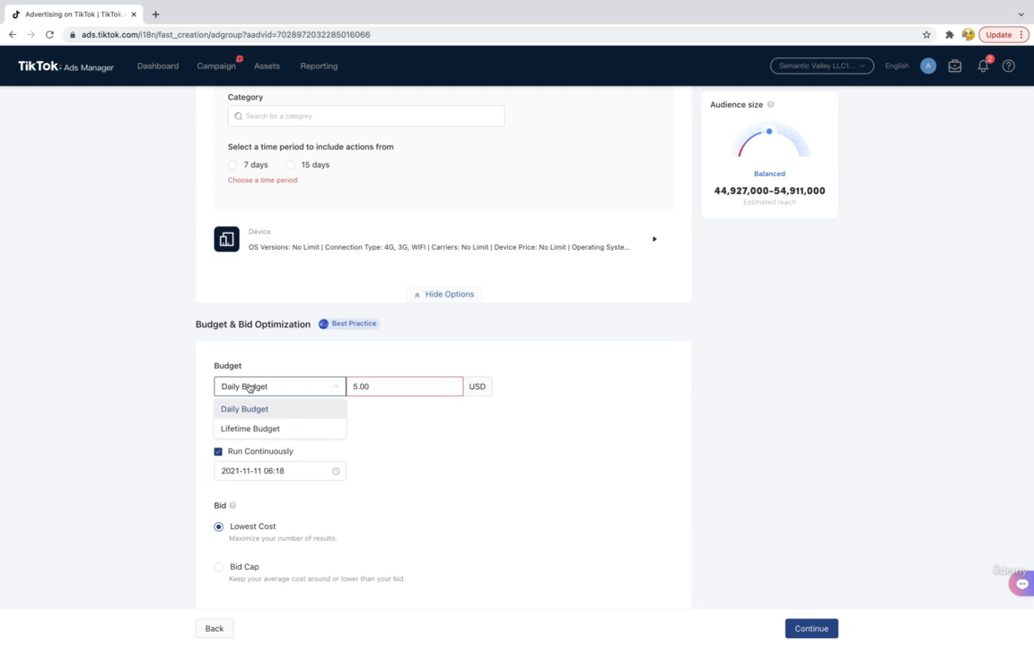
pyautogui.click(254, 408)
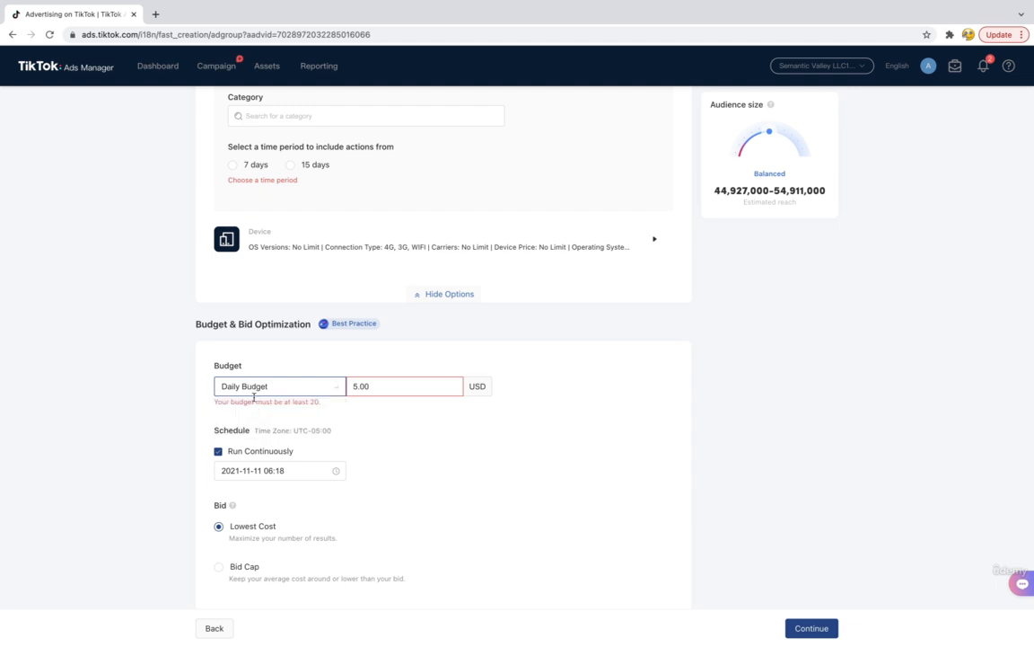
pyautogui.click(255, 388)
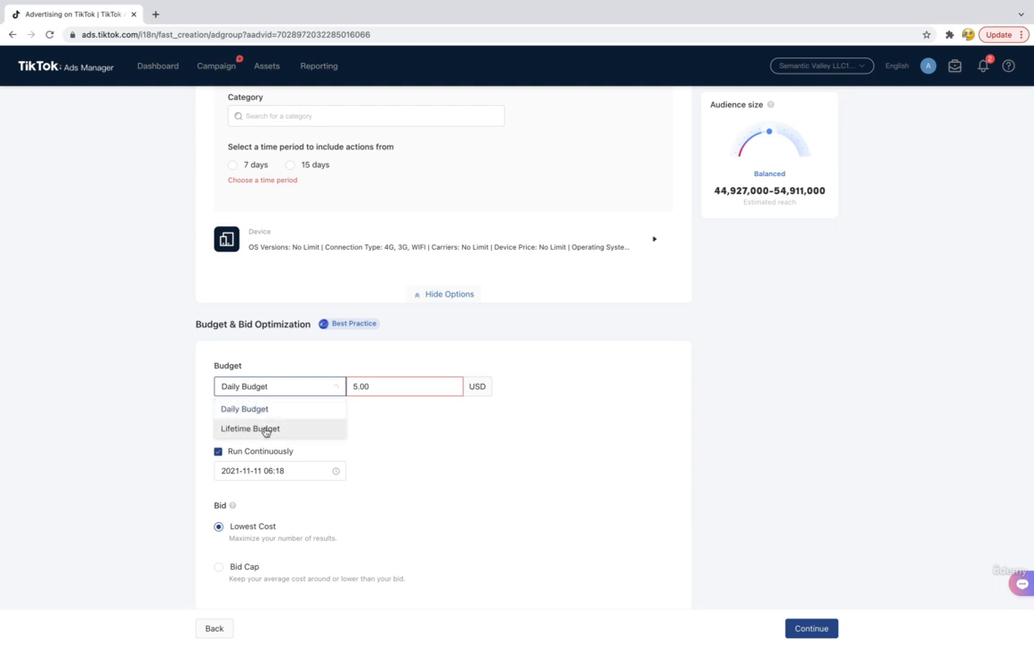
pyautogui.click(252, 413)
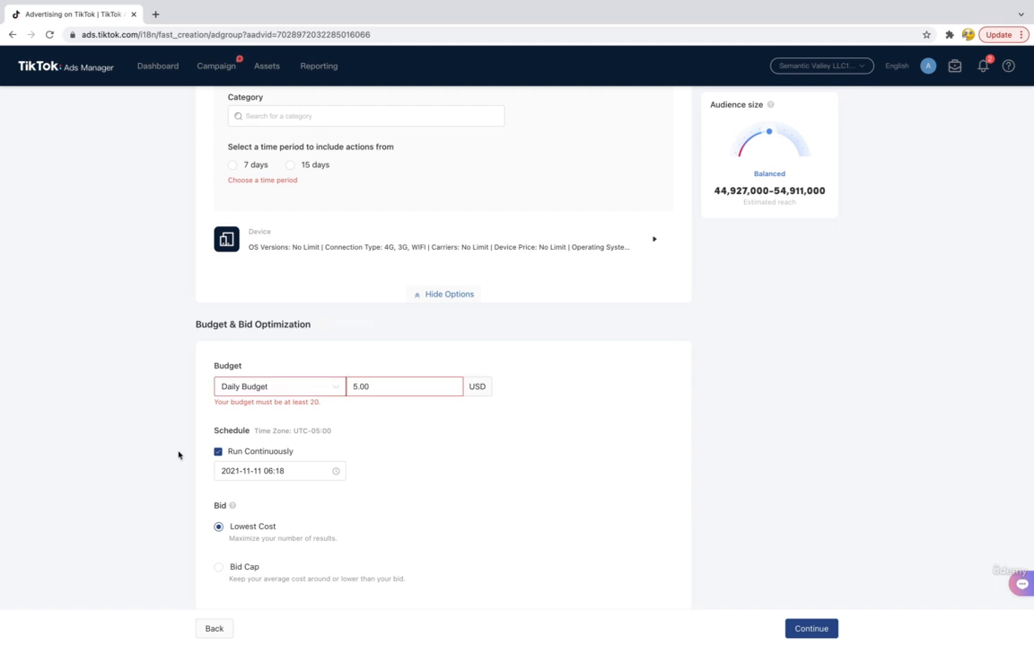
# Review the schedule and bid options and edit the daily budget amount, entering a 2 at its start.
pyautogui.scroll(-1, 303, 452)
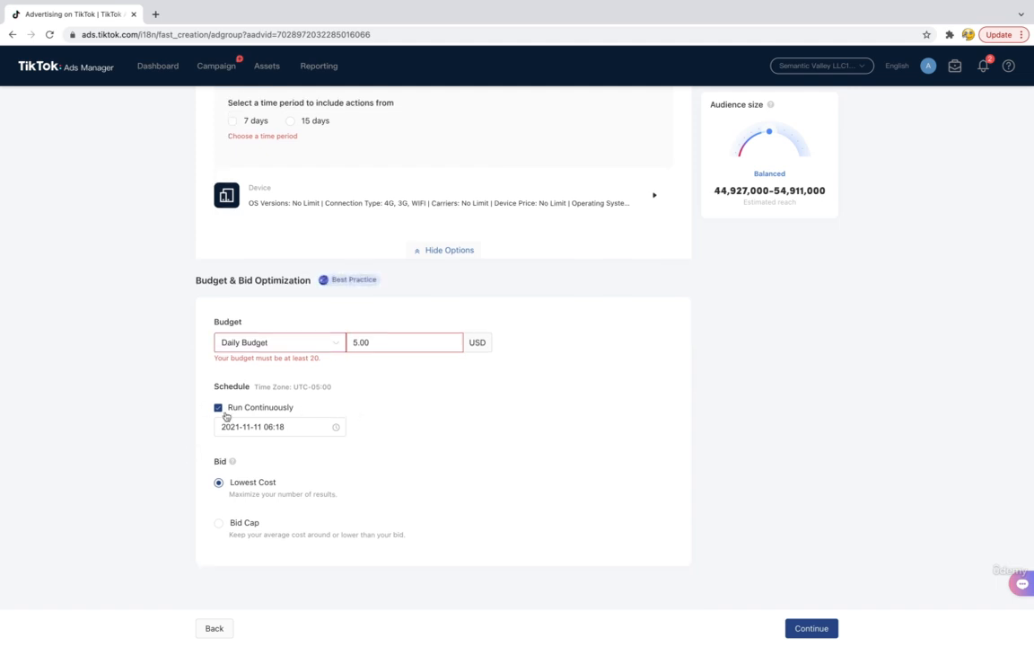
pyautogui.moveTo(233, 465)
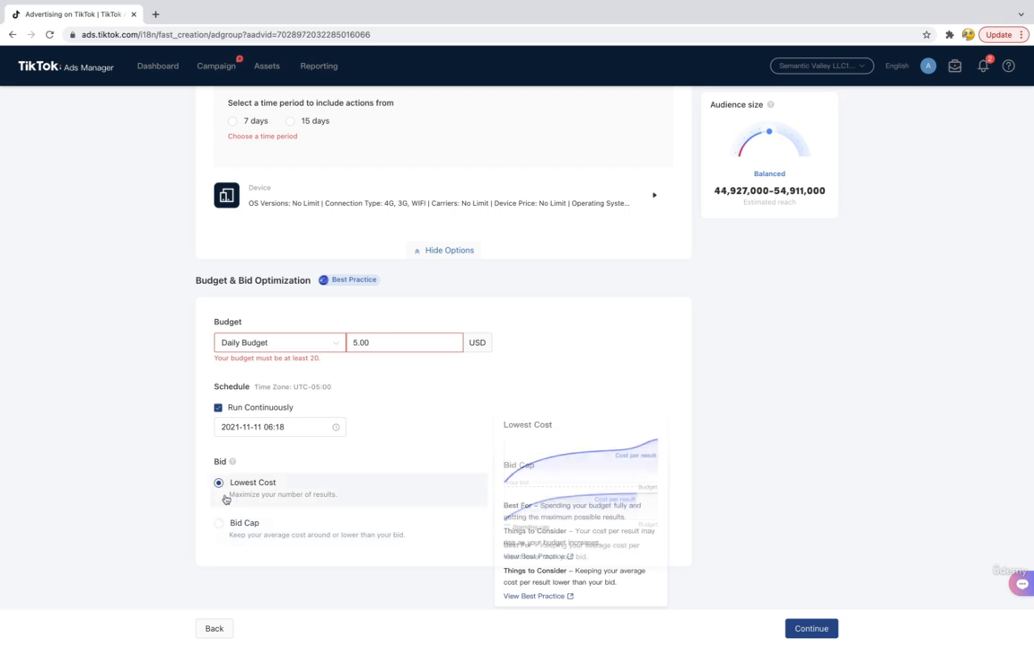
pyautogui.moveTo(241, 494)
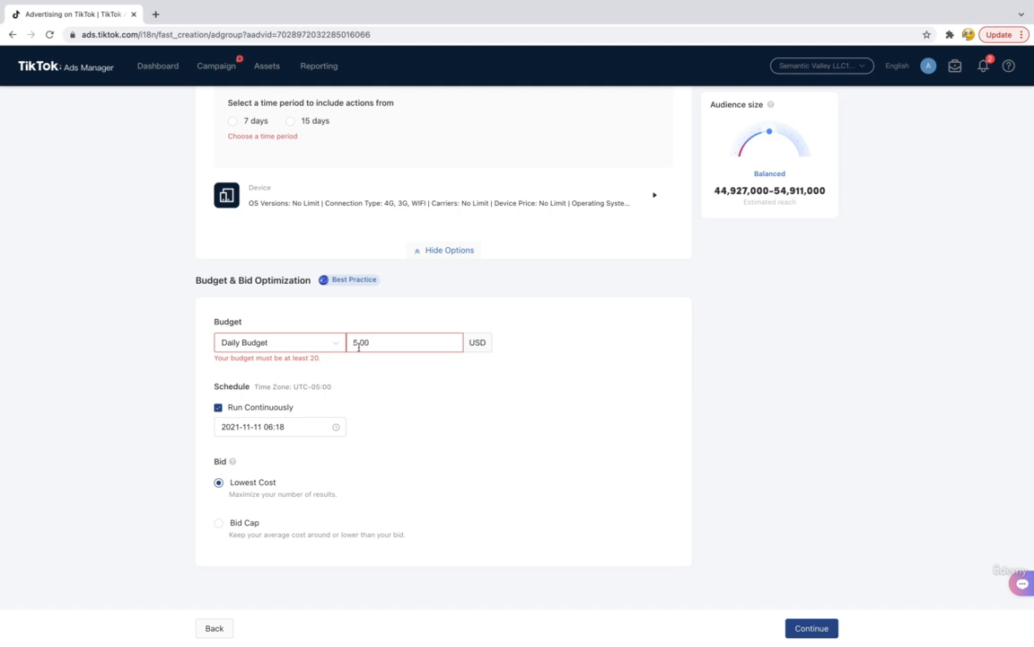
pyautogui.moveTo(357, 345); pyautogui.dragTo(352, 346)
pyautogui.write('2')
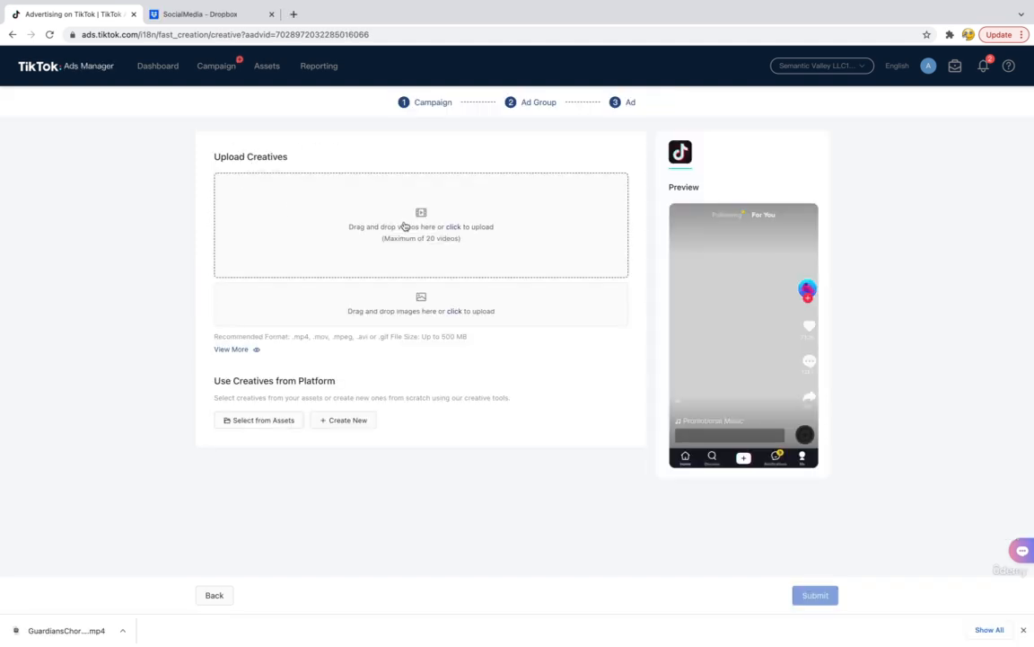
# Upload GuardiansChorus_ForSocial.mp4 from Downloads as the ad video and use Optimized Version 1 from Quick Optimization.
pyautogui.click(397, 228)
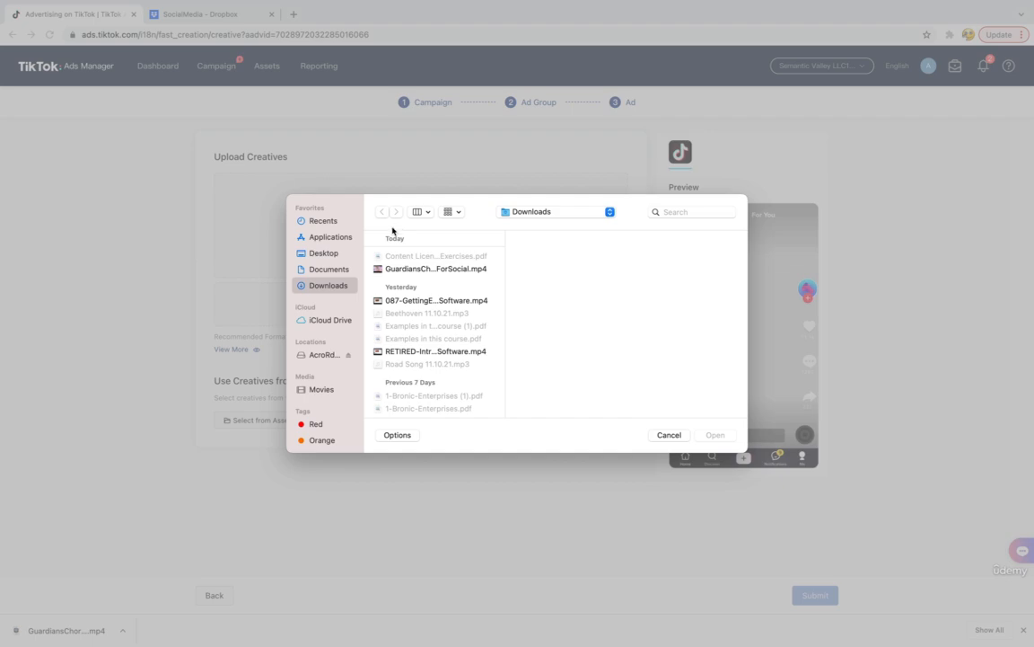
pyautogui.doubleClick(393, 270)
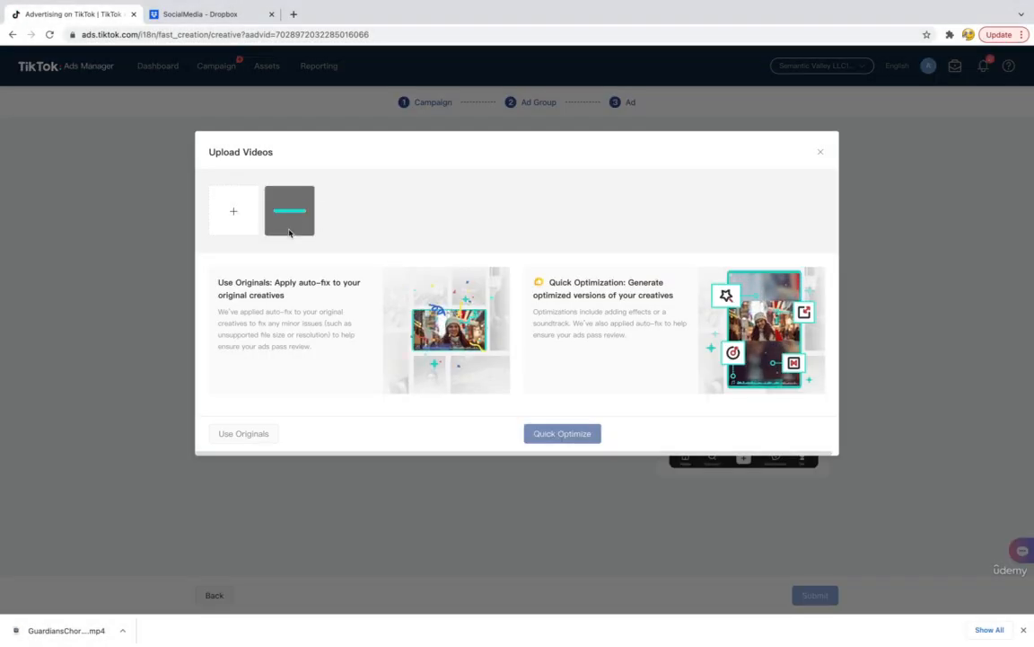
pyautogui.click(552, 439)
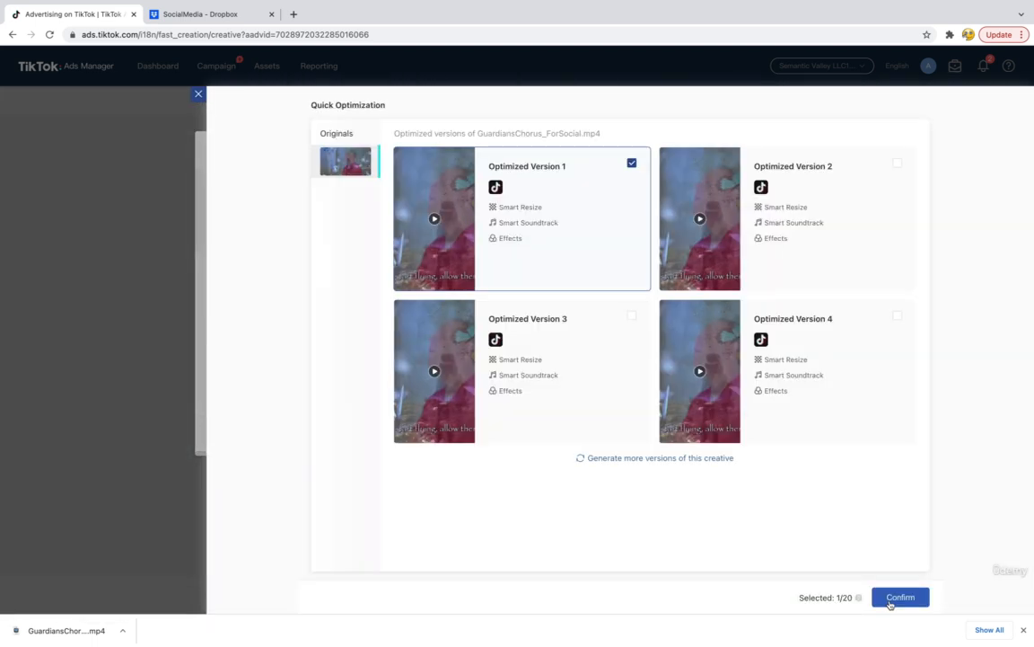
pyautogui.click(899, 597)
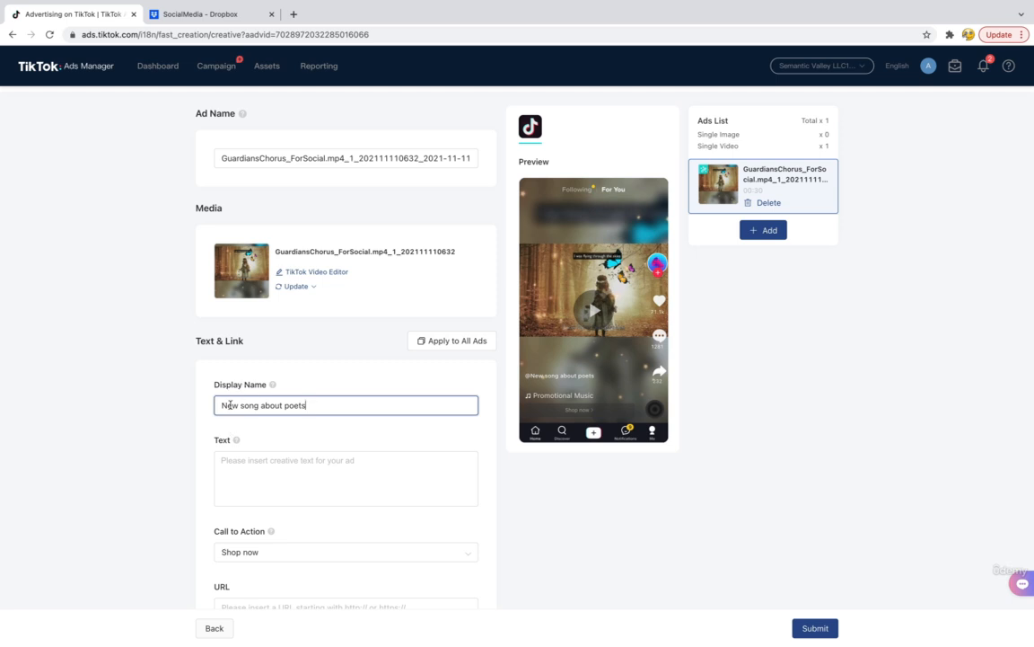
# Enter "Full song on my YouTube and TikTok" as the ad text.
pyautogui.doubleClick(228, 404)
pyautogui.doubleClick(296, 405)
pyautogui.click(251, 465)
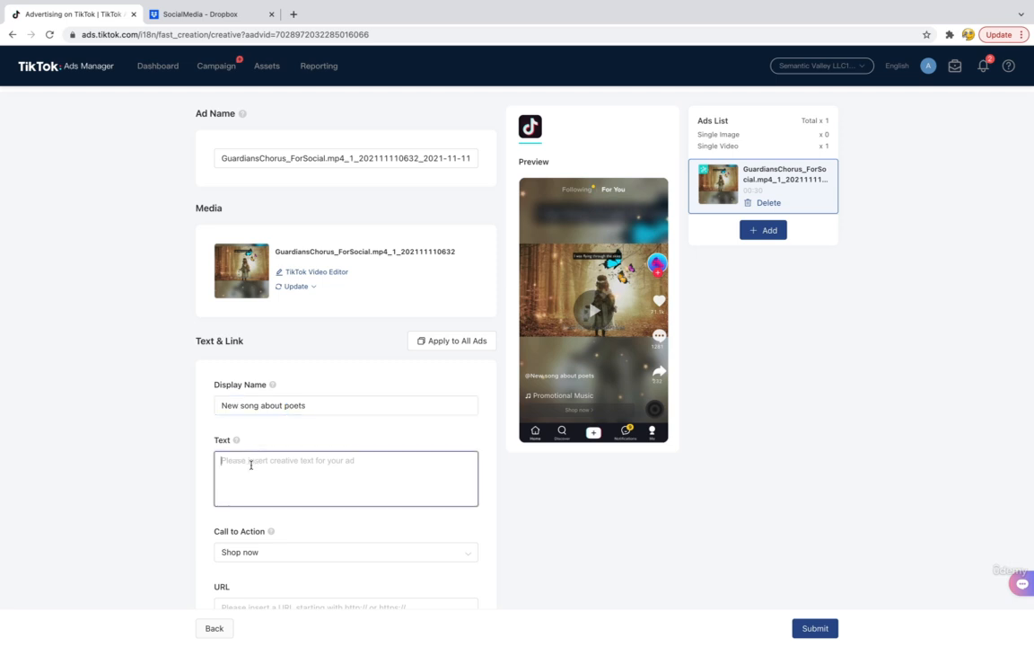
pyautogui.write('Full song on my YouTube and TikTok')
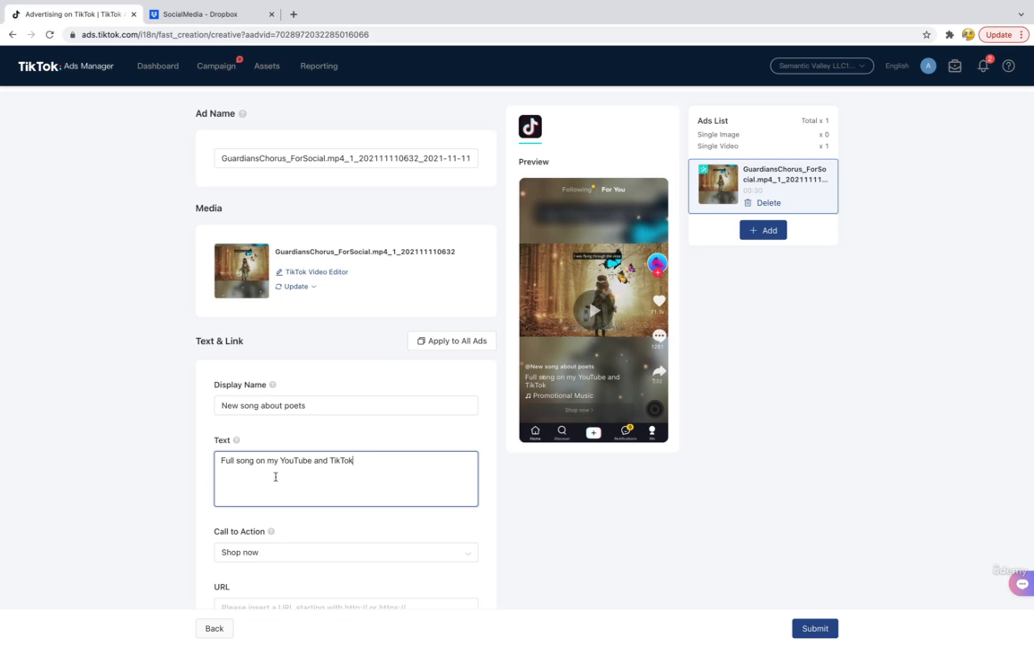
pyautogui.scroll(-1, 243, 502)
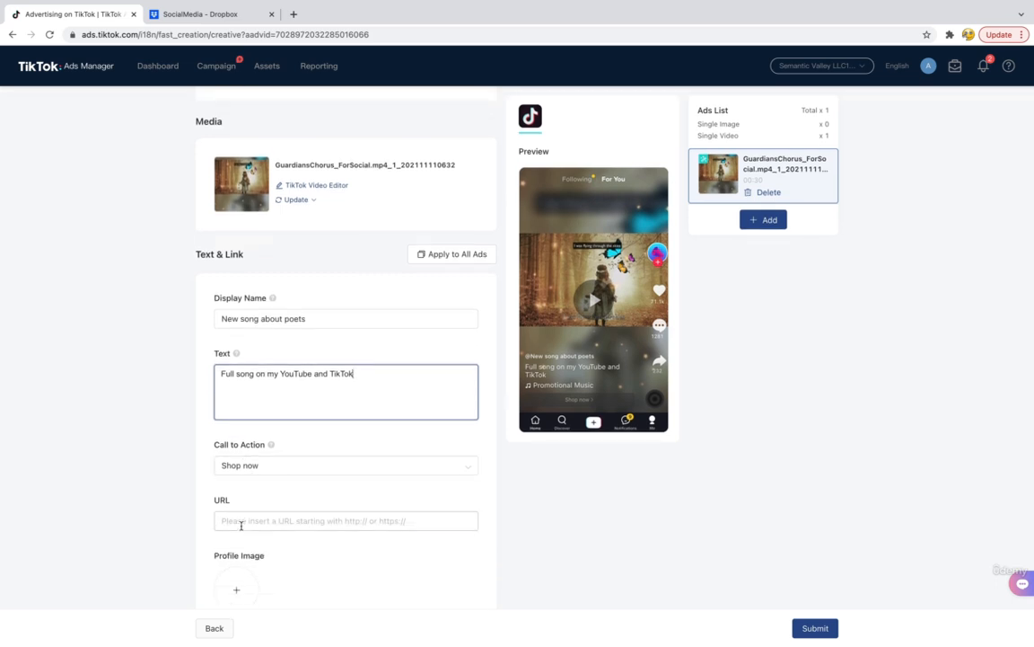
pyautogui.click(241, 528)
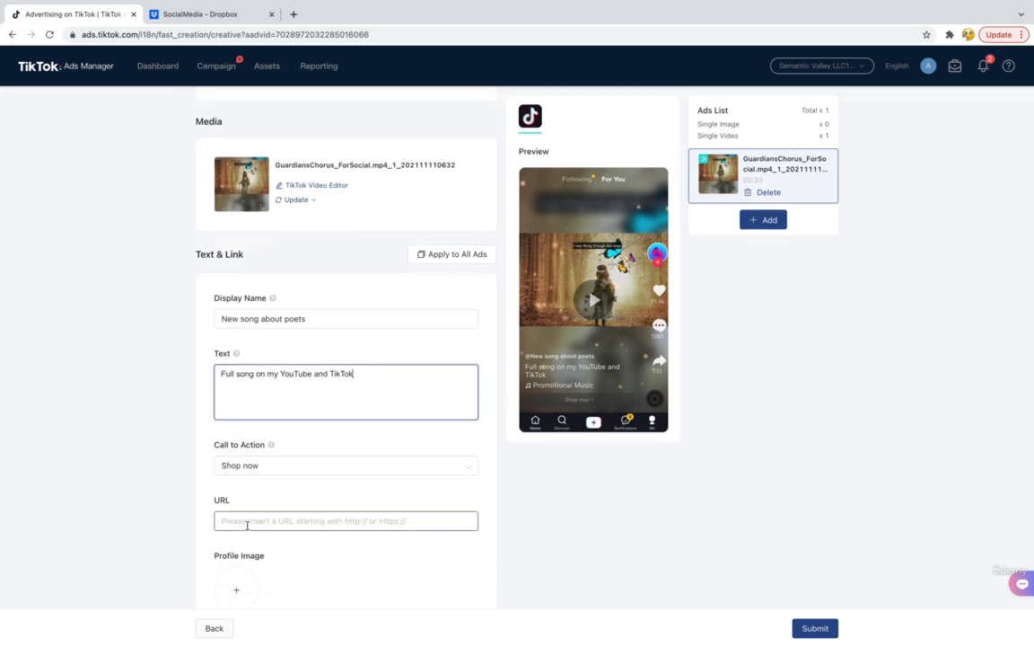
pyautogui.click(244, 524)
pyautogui.write('htt')
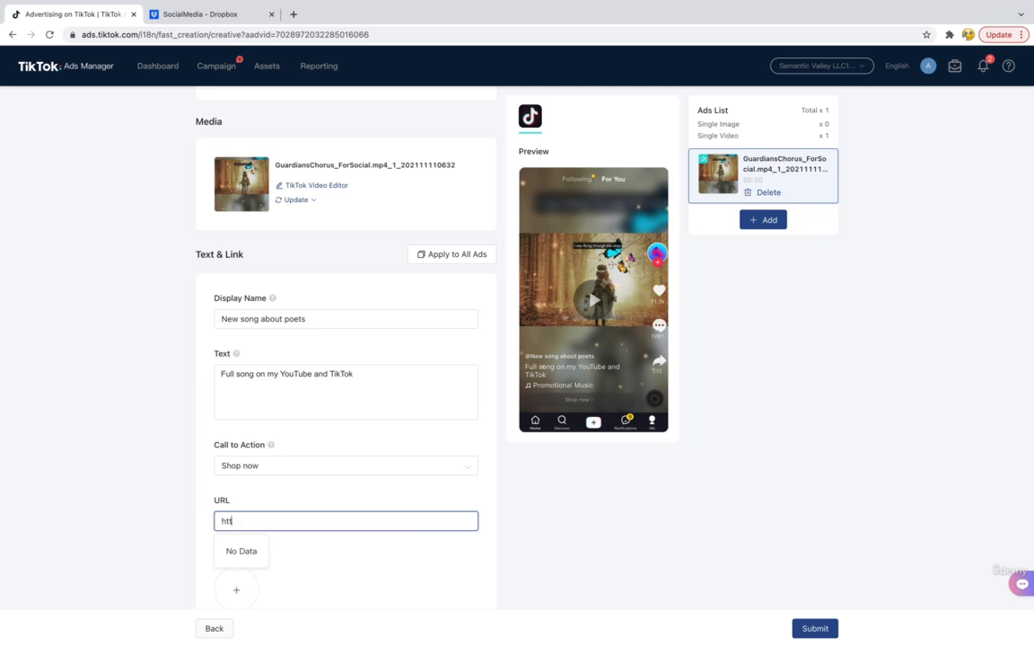
pyautogui.write('ps://www.touchedbyasong.com')
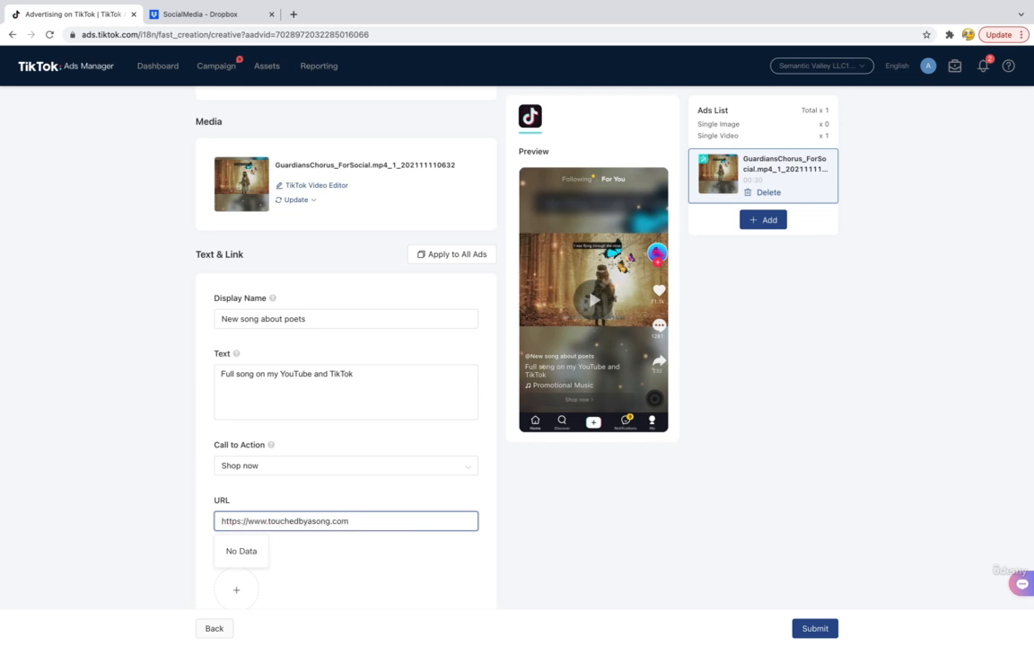
# Look through the available calls to action and set the ad's call to action to Listen now.
pyautogui.click(252, 467)
pyautogui.scroll(-2, 257, 503)
pyautogui.scroll(3, 258, 530)
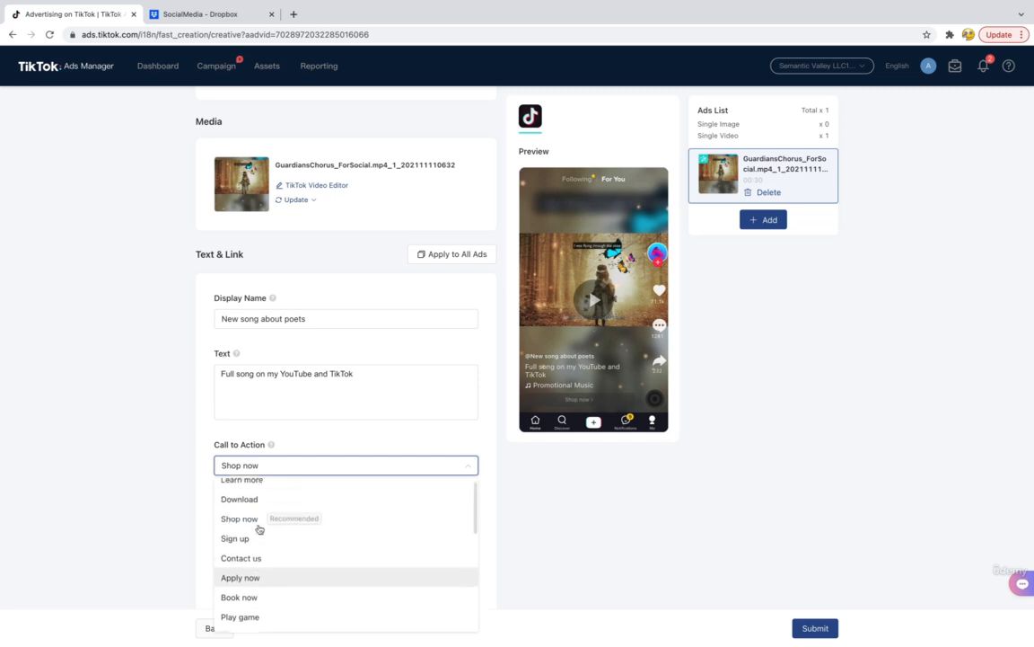
pyautogui.scroll(-5, 259, 530)
pyautogui.scroll(-4, 259, 529)
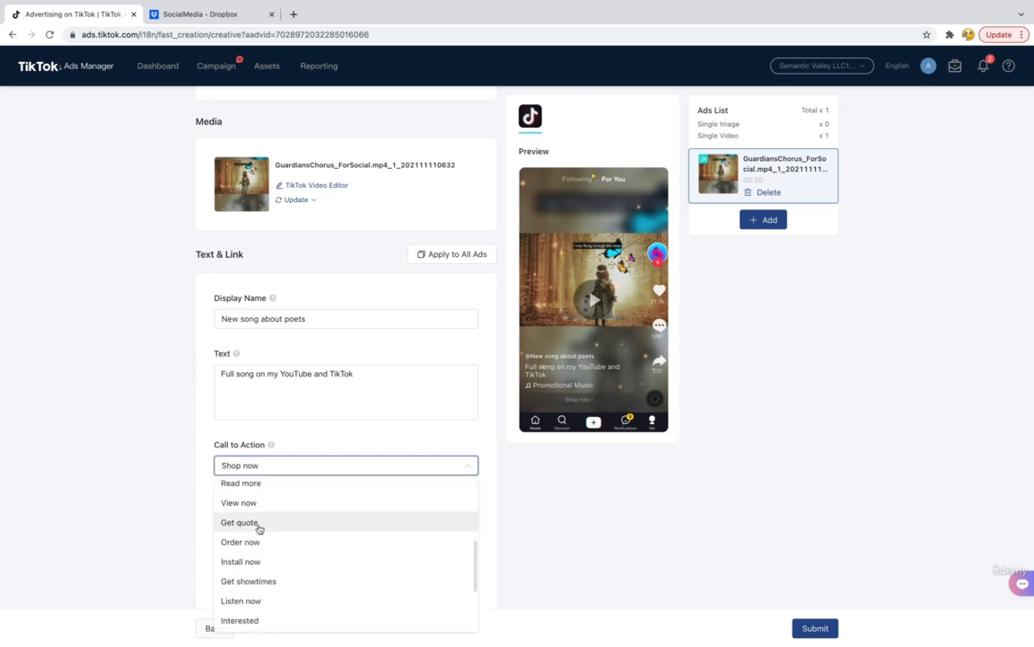
pyautogui.click(245, 599)
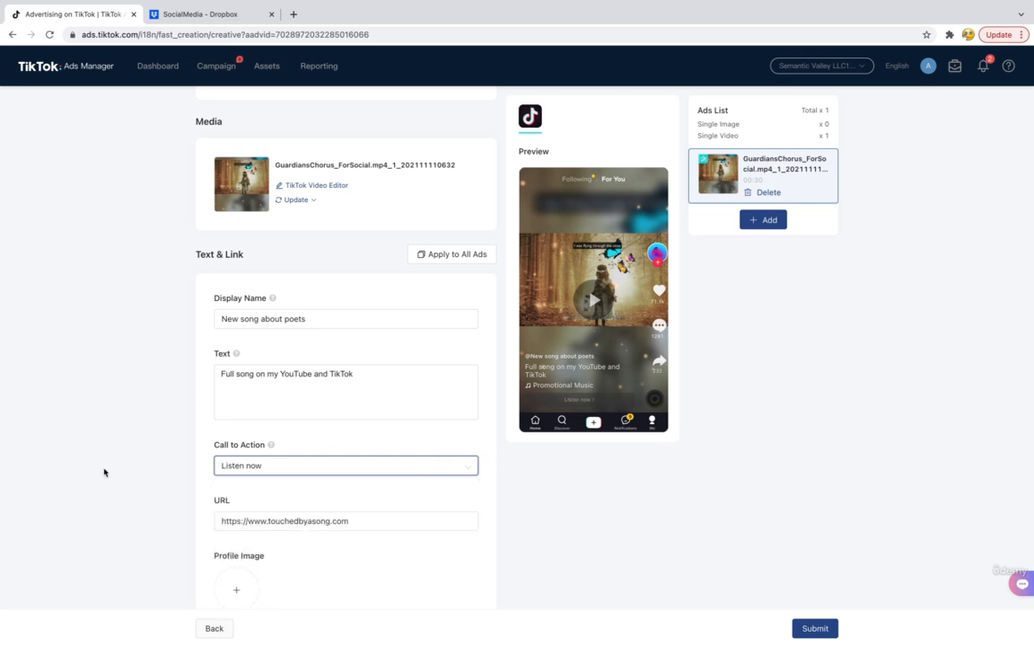
# Upload the artist's music photo PNG from Downloads as the profile image and allow the ad to be displayed in the TikTok For Business Creative Center.
pyautogui.scroll(-3, 104, 472)
pyautogui.click(236, 477)
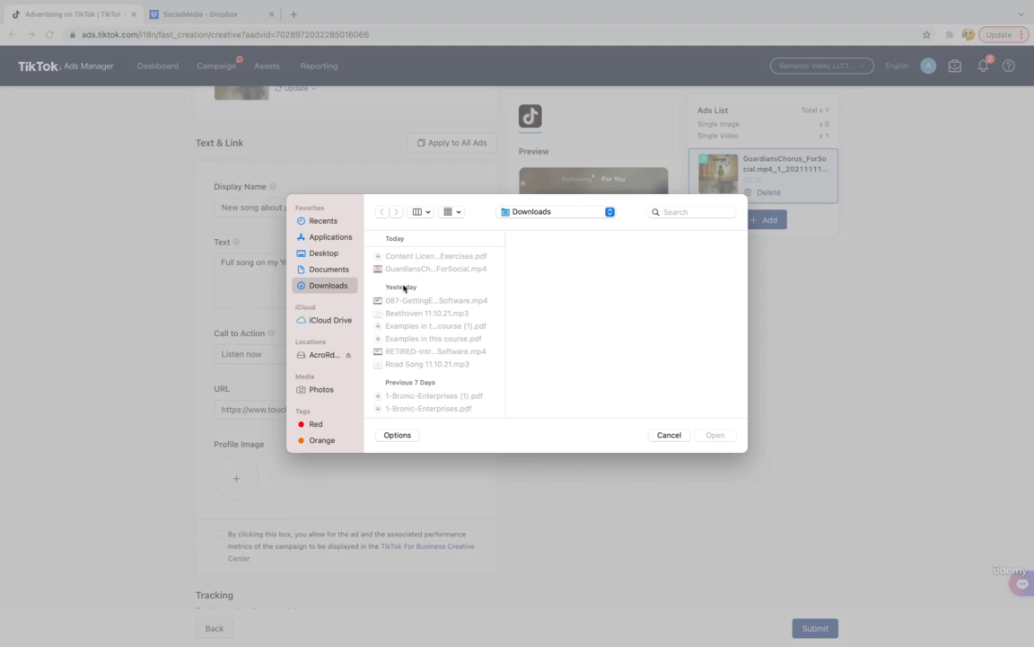
pyautogui.scroll(-15, 404, 289)
pyautogui.click(414, 321)
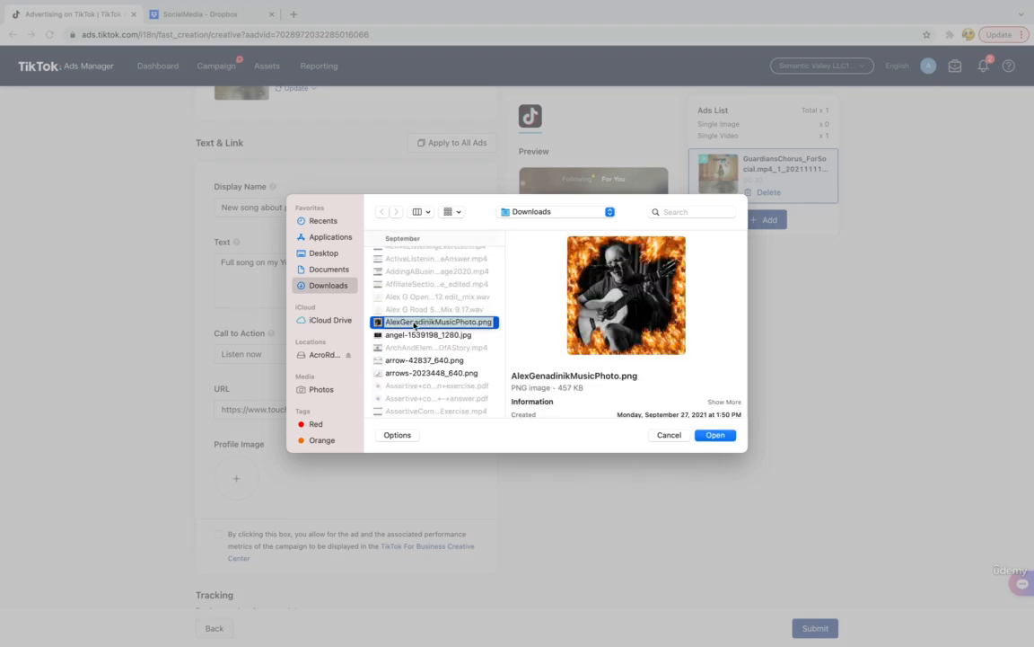
pyautogui.doubleClick(415, 325)
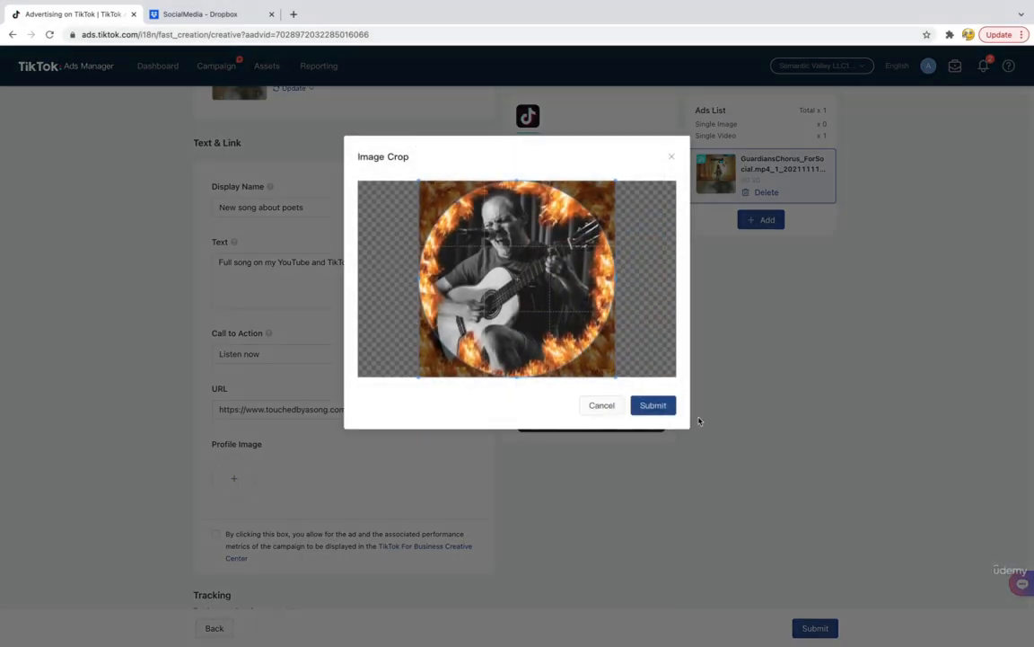
pyautogui.click(652, 405)
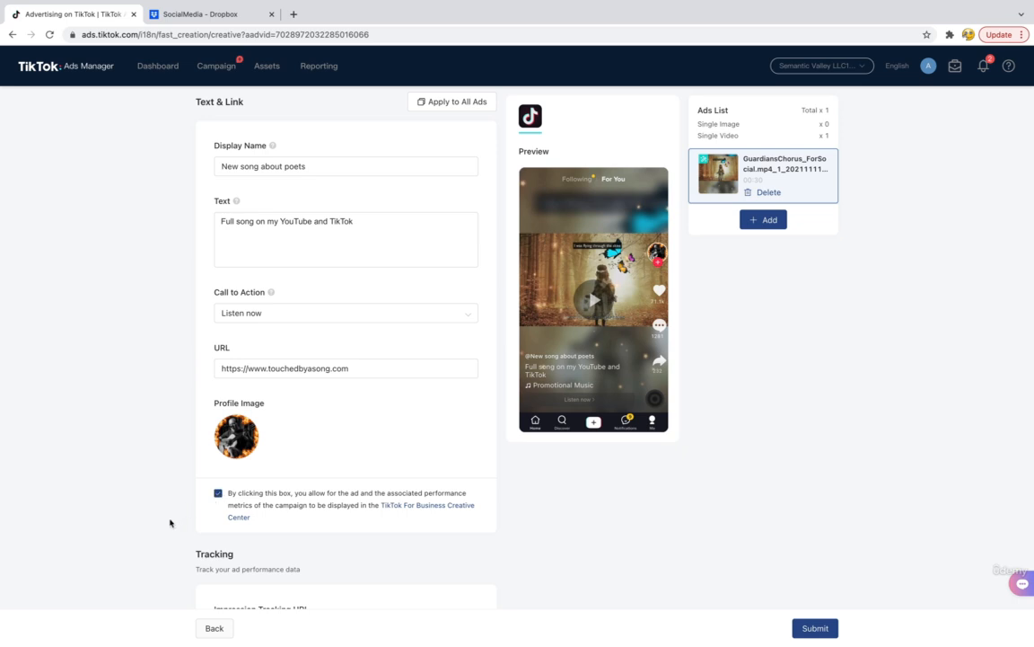
# Try "Incredible new song - listen now!" as the ad's display name and replace it with the artist's name.
pyautogui.scroll(-3, 170, 523)
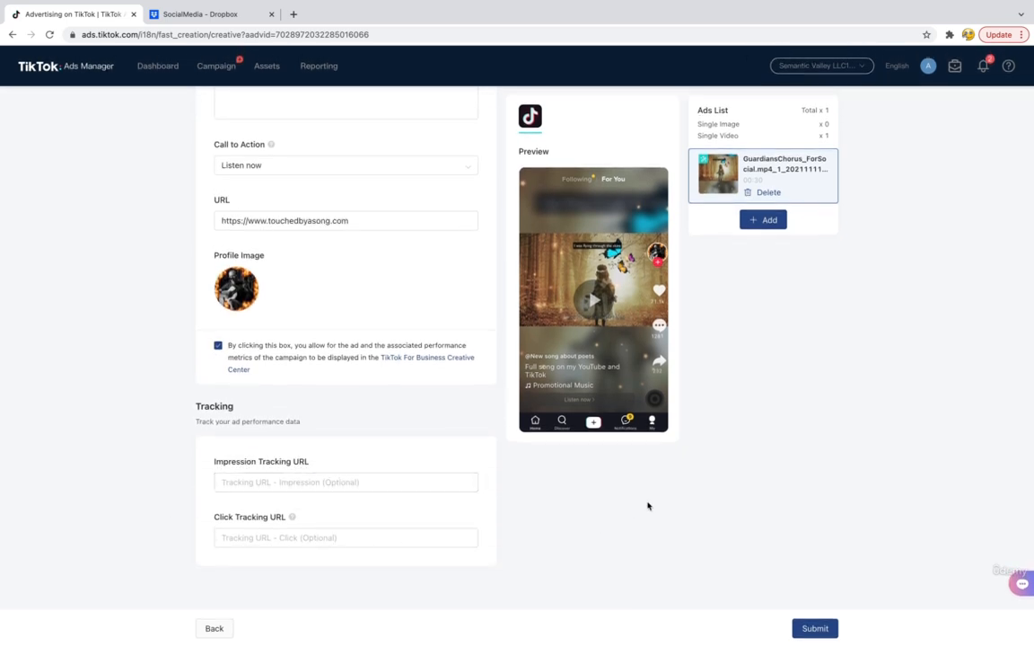
pyautogui.scroll(8, 840, 508)
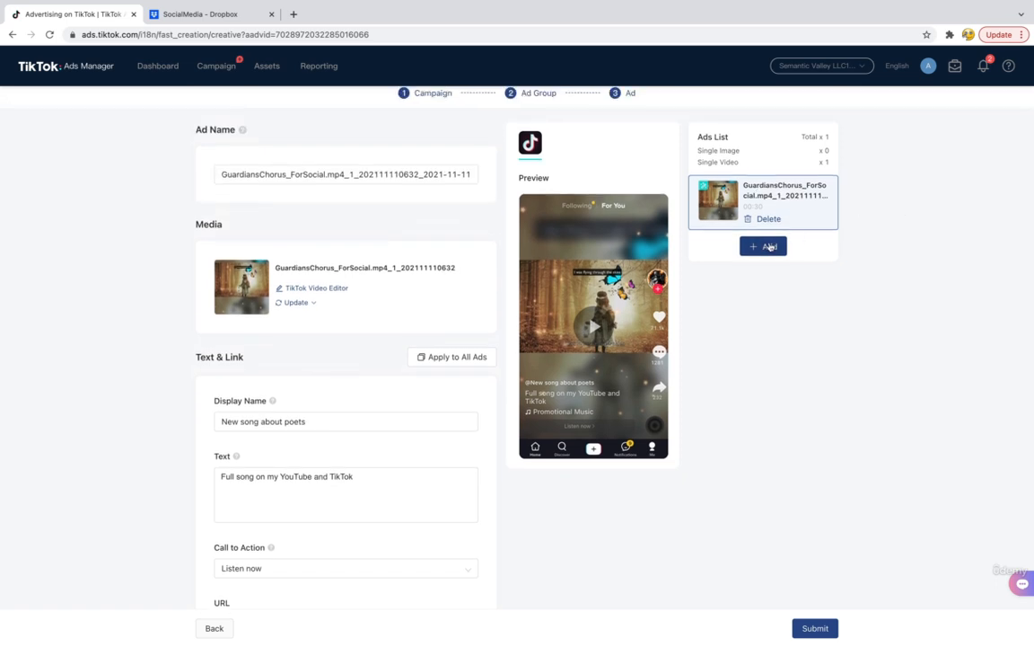
pyautogui.moveTo(769, 203)
pyautogui.scroll(1, 374, 441)
pyautogui.click(325, 432)
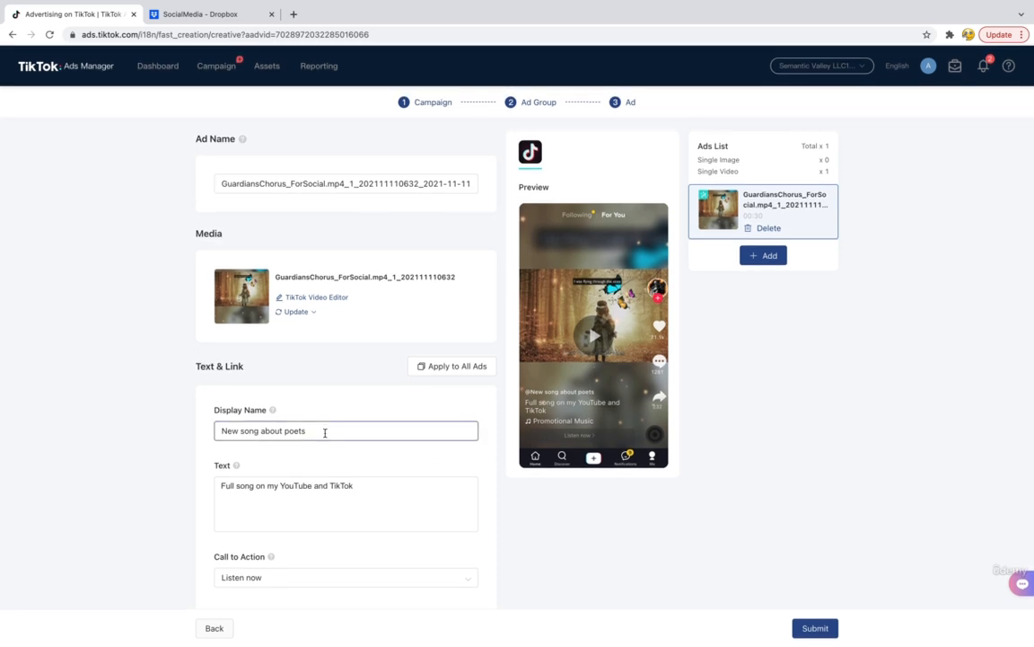
pyautogui.tripleClick(325, 432)
pyautogui.write('Incredible new song - listen now!')
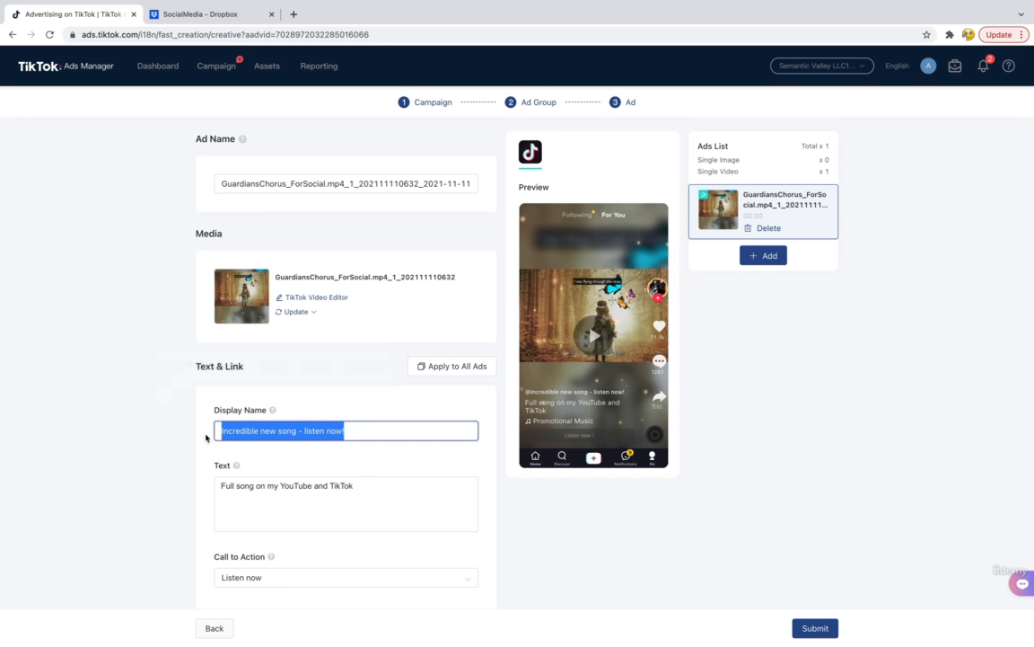
pyautogui.write('AlexGenadinik')
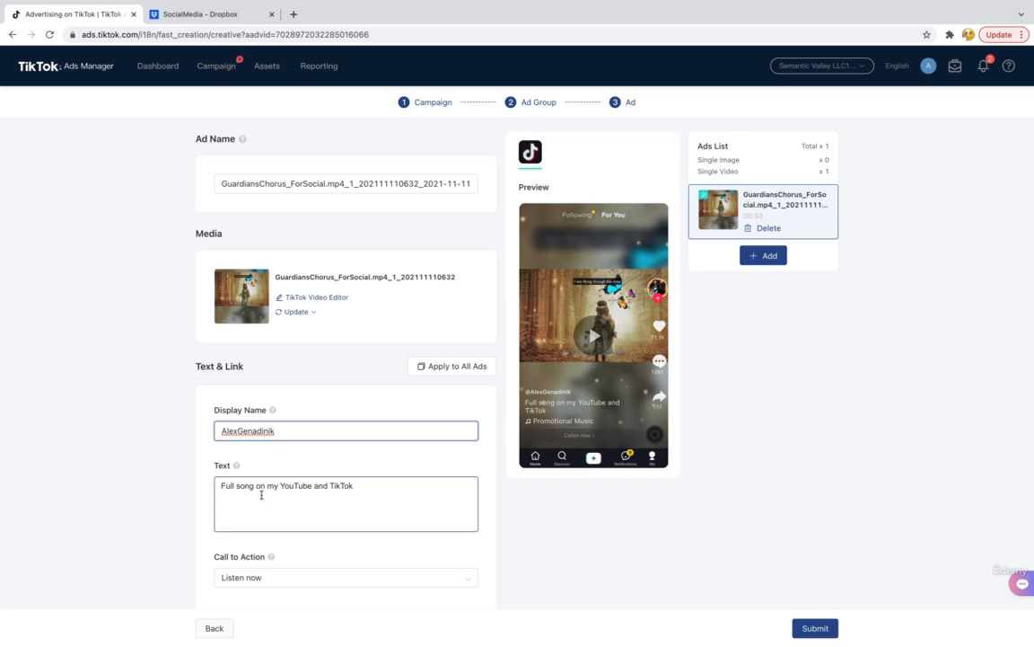
# Replace the ad text with "Incredible new song from", the artist's full name and "about the magic of music and poetry", leaving out "singer-songwriter".
pyautogui.click(326, 495)
pyautogui.hotkey('ctrl', 'a')
pyautogui.write('Incredible new song from singer-songwriter Alex Genadinik about the magic of music and poetry')
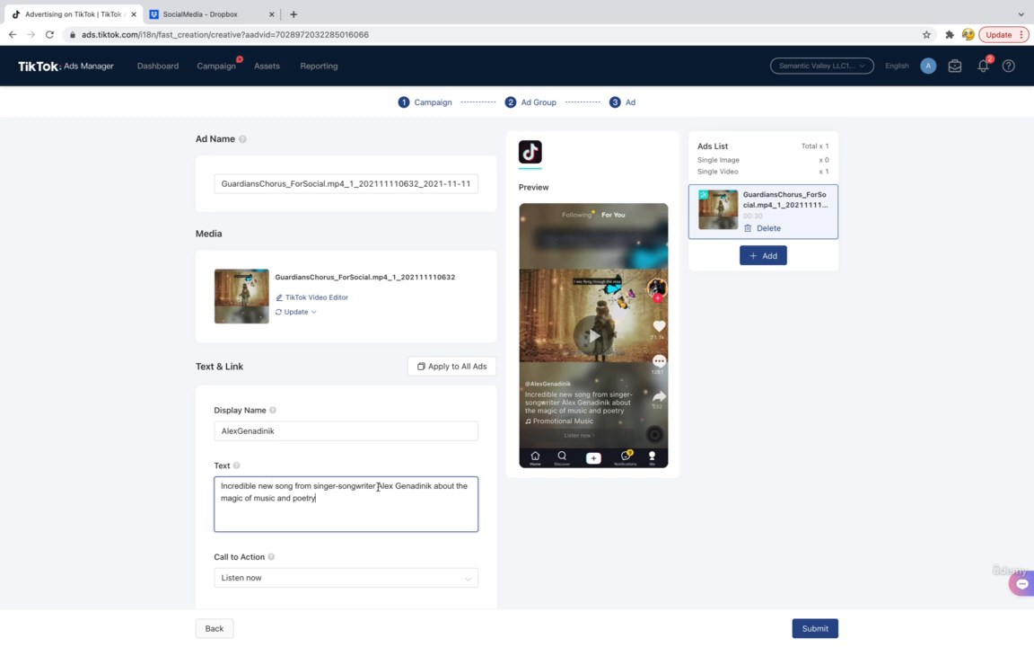
pyautogui.moveTo(378, 486); pyautogui.dragTo(313, 492)
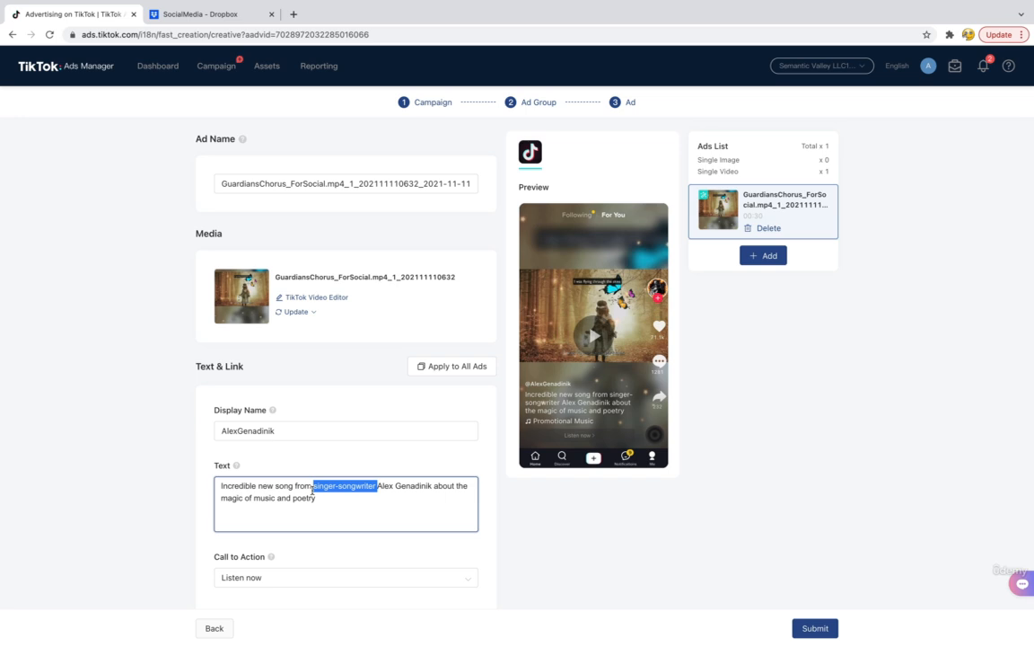
pyautogui.press('BackSpace')
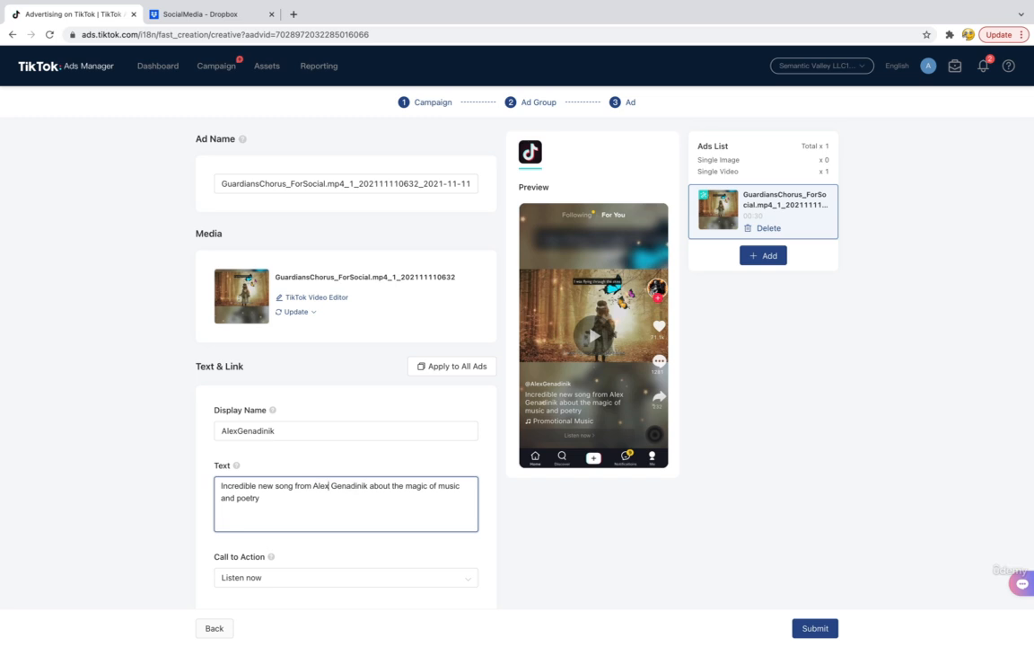
# Shorten the ad text by removing "and poetry" from its end and change its first word to "Touching".
pyautogui.moveTo(386, 484); pyautogui.dragTo(381, 494)
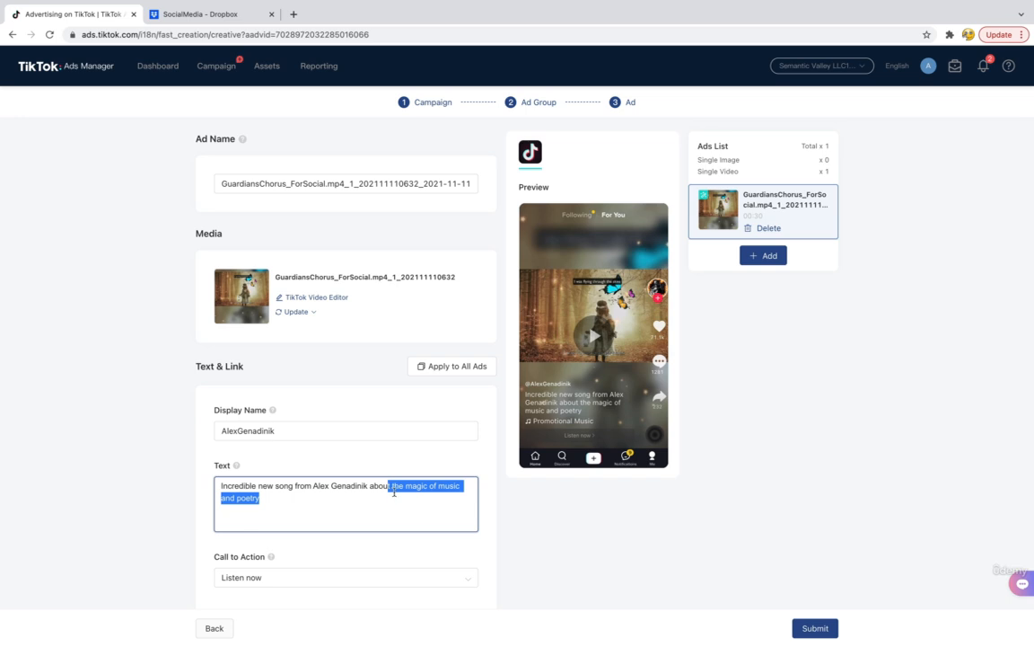
pyautogui.press('Right')
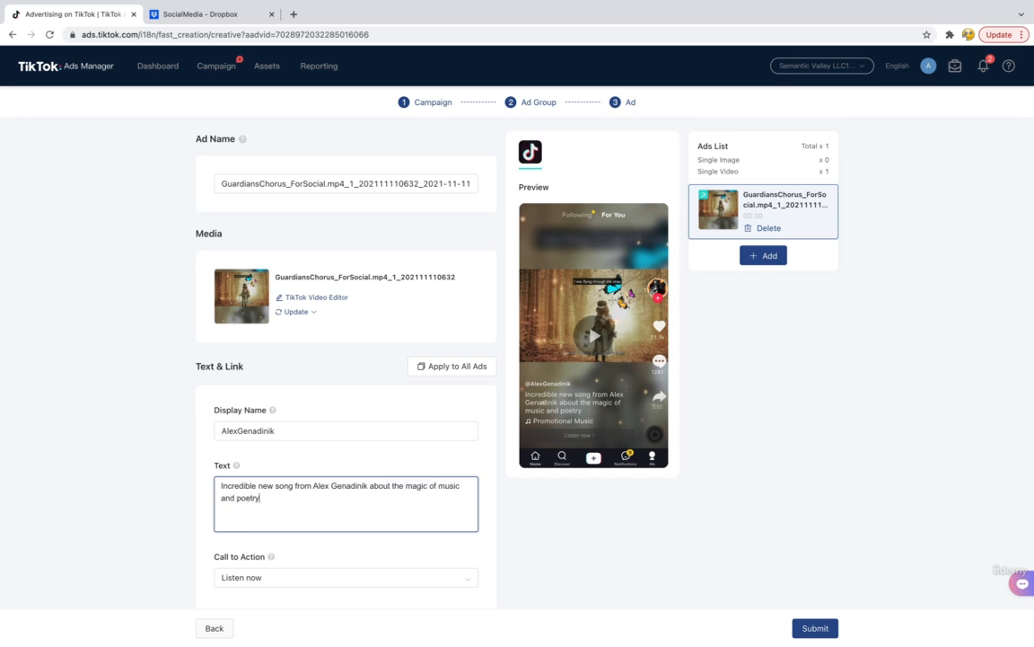
pyautogui.press('BackSpace')
pyautogui.press('BackSpace')
pyautogui.press('BackSpace')
pyautogui.press('BackSpace')
pyautogui.press('BackSpace')
pyautogui.press('BackSpace')
pyautogui.press('BackSpace')
pyautogui.press('BackSpace')
pyautogui.press('BackSpace')
pyautogui.press('BackSpace')
pyautogui.doubleClick(249, 486)
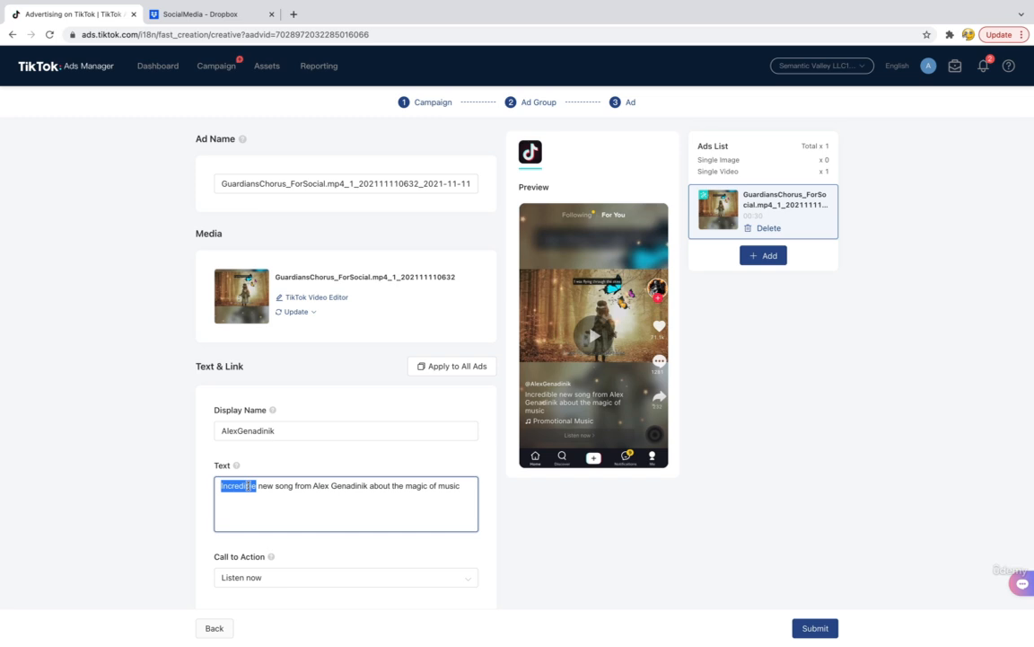
pyautogui.write('Touching')
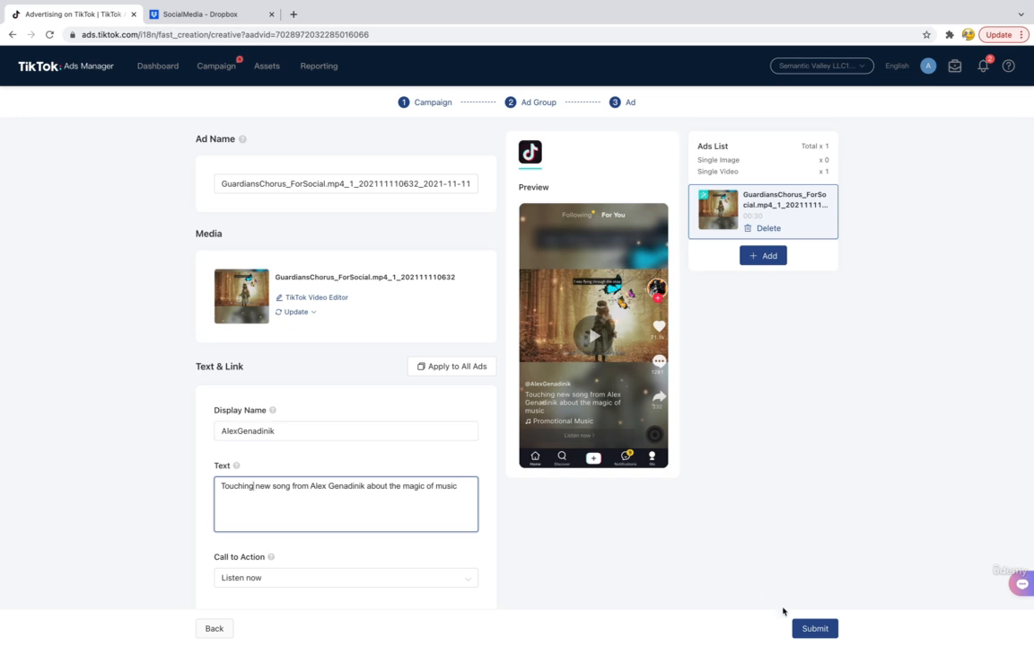
# Submit the ad with PayPal as the payment method and check the delivery status in the ad list.
pyautogui.click(816, 627)
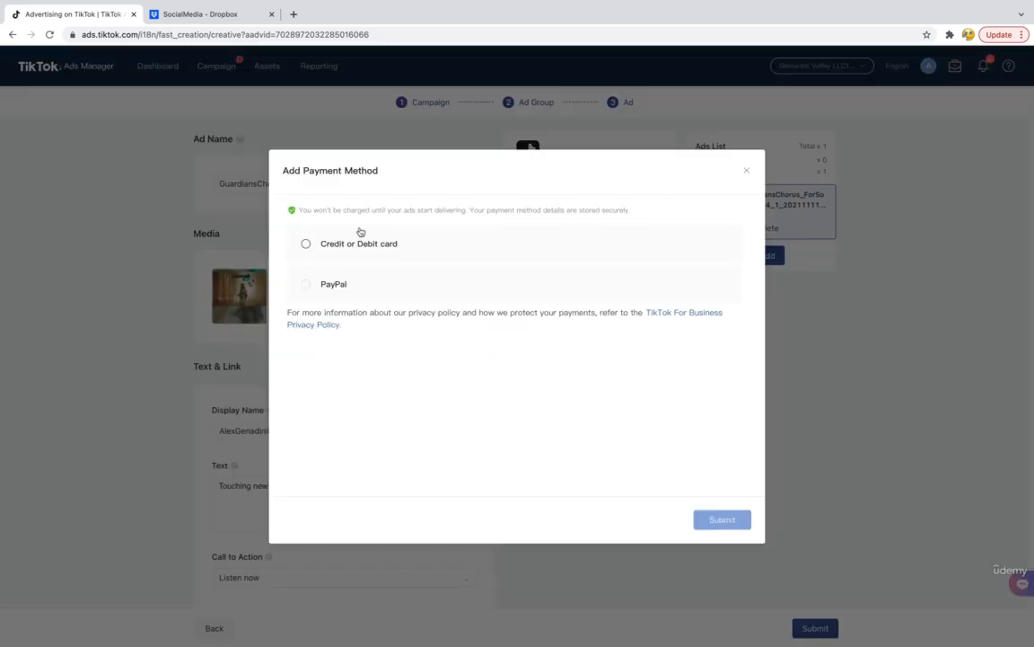
pyautogui.click(332, 285)
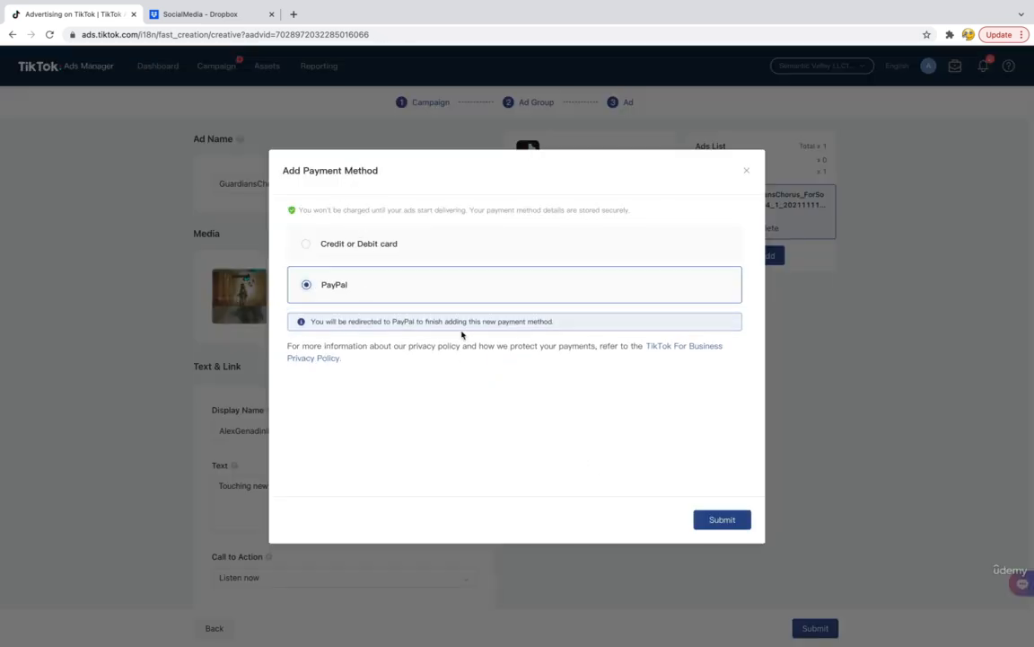
pyautogui.click(729, 519)
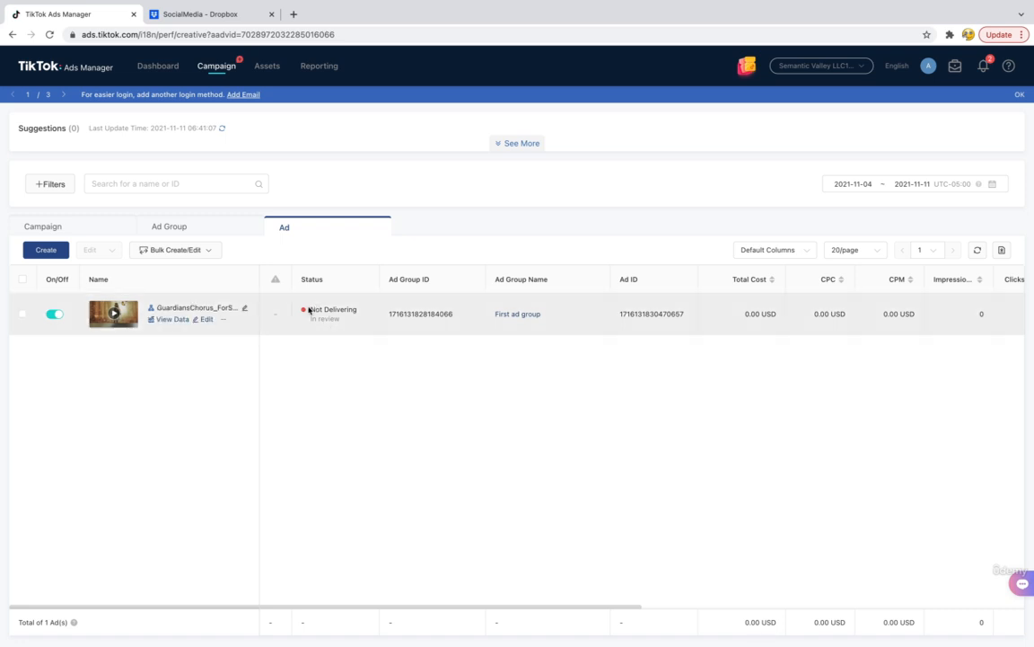
pyautogui.moveTo(310, 308); pyautogui.dragTo(342, 321)
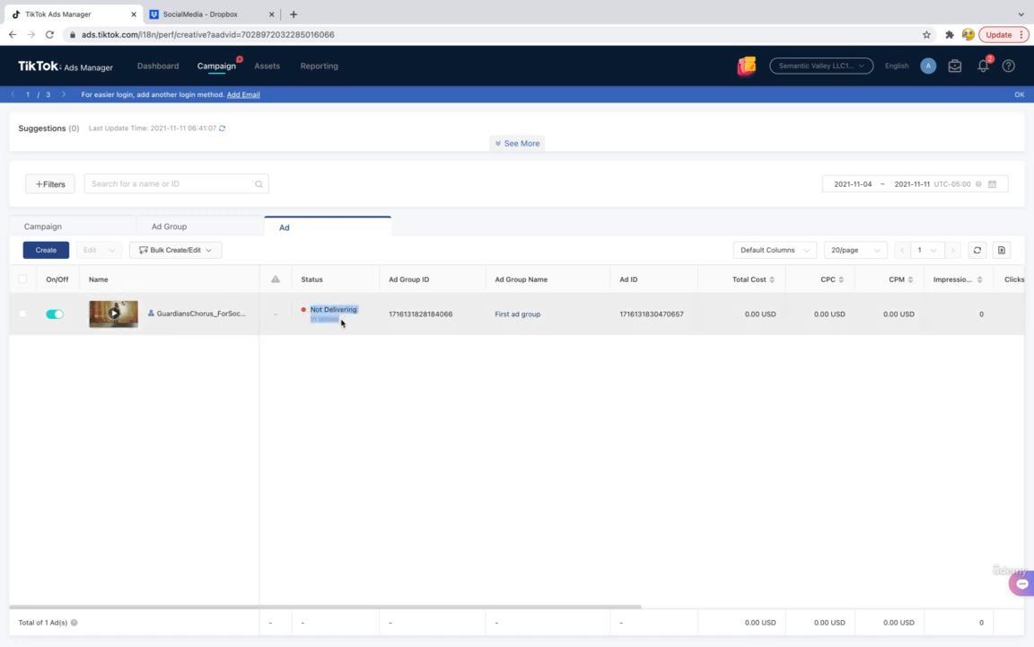
pyautogui.click(341, 372)
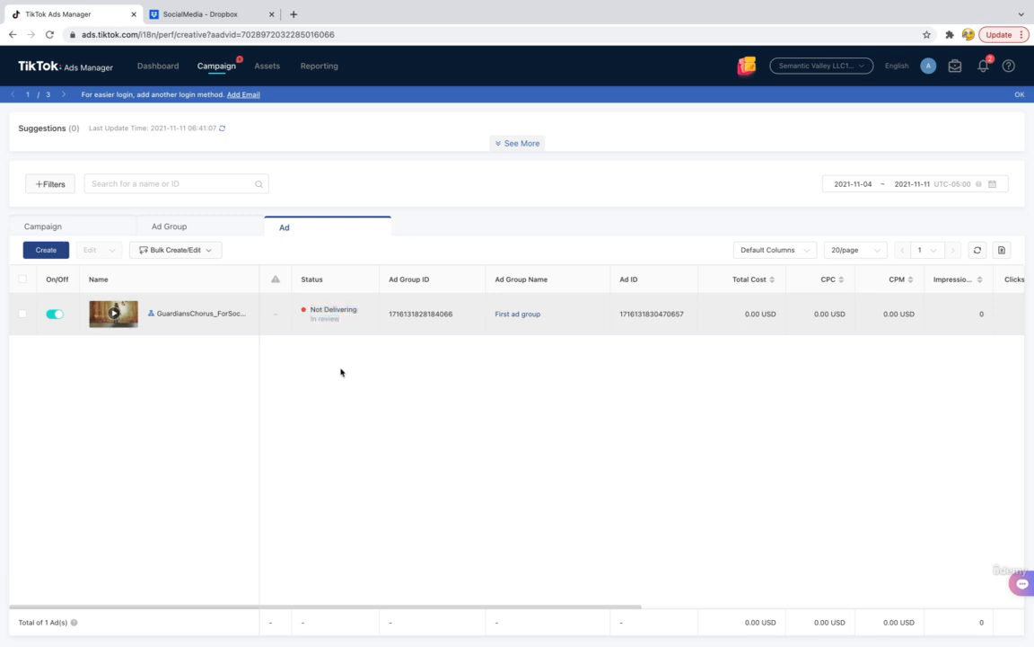